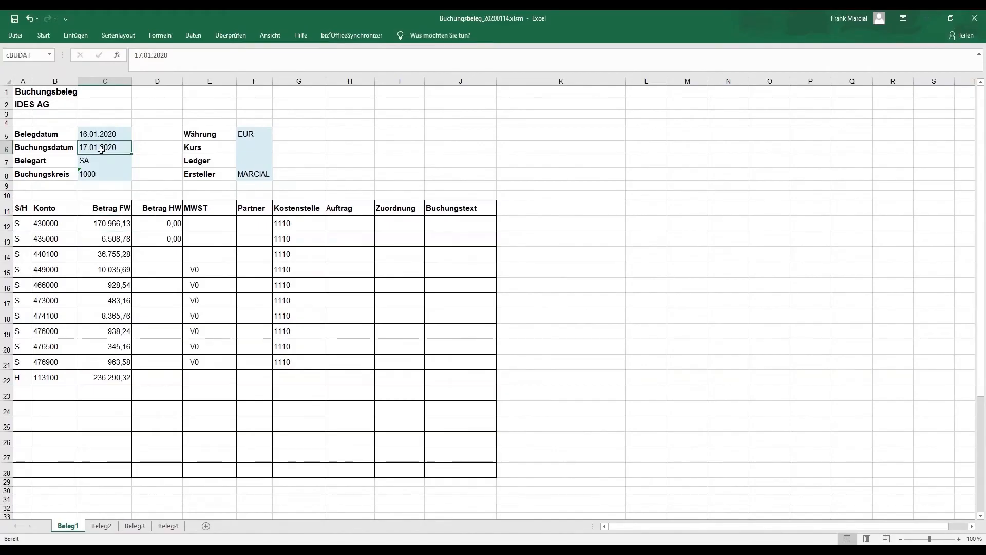
- Change the Betrag FW amount of the first line item on the Beleg1 sheet to 270.966,13
left_click(106, 226)
left_click(137, 55)
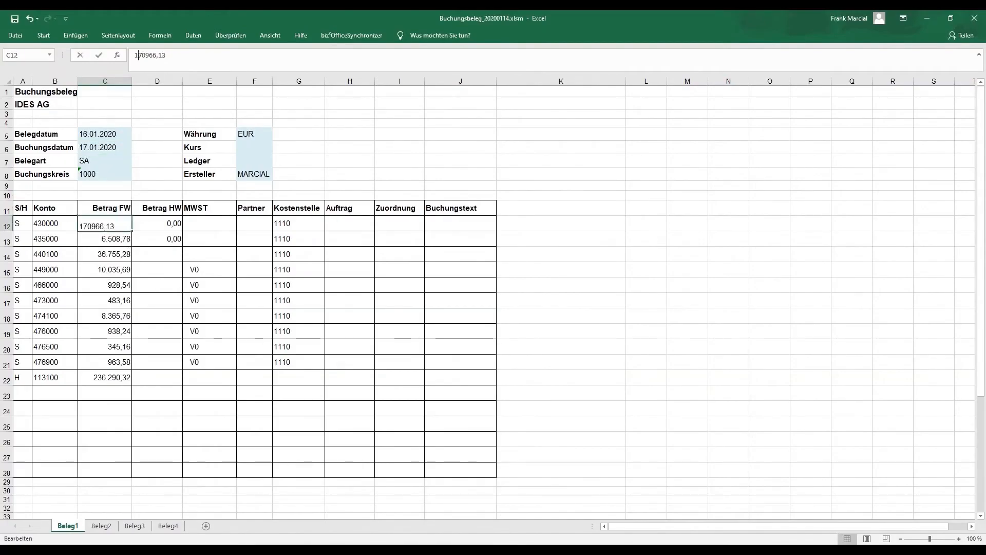
key("BackSpace")
type("2")
key("Return")
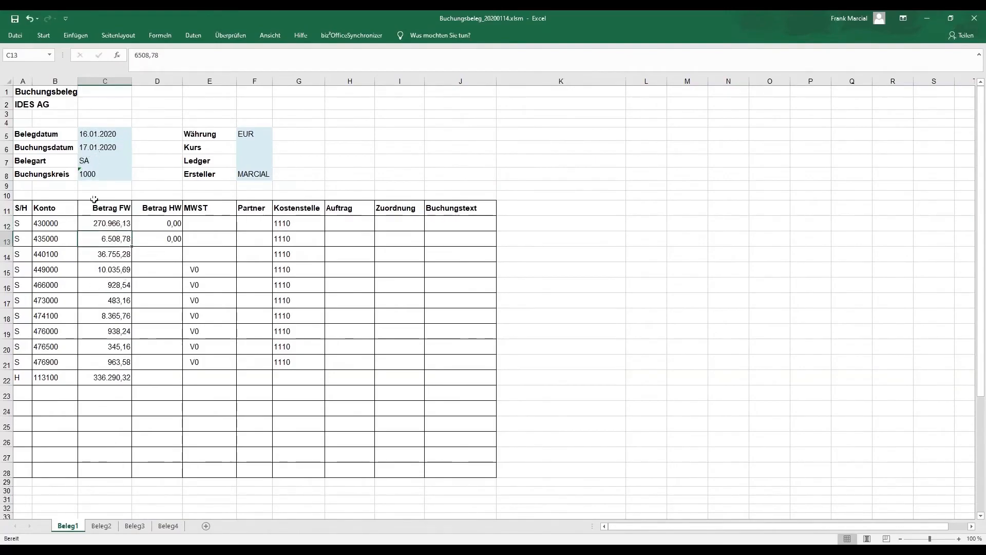
- Review the postings on Beleg2, the ledger cell on Beleg3 and the items on Beleg4, ending back on Beleg1
left_click(101, 526)
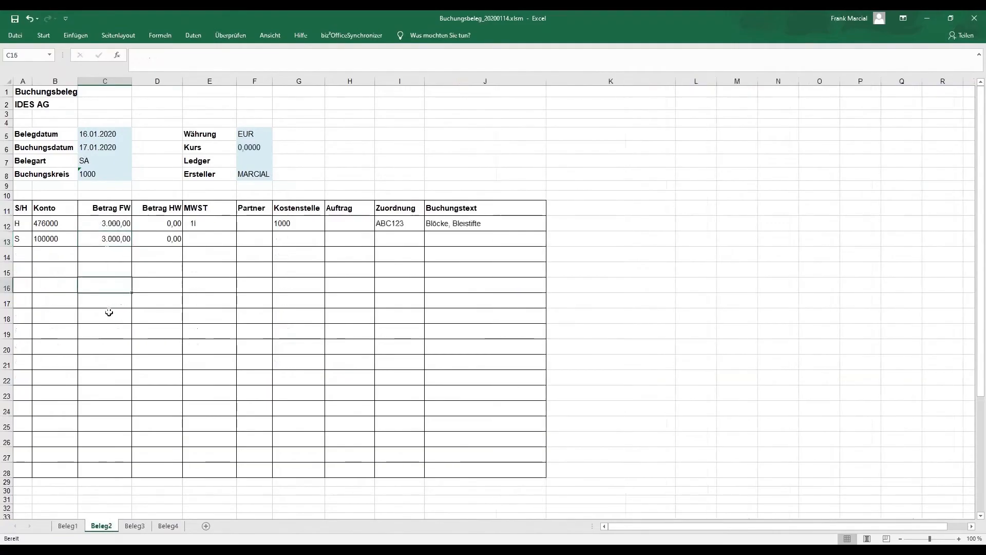
left_click(116, 226)
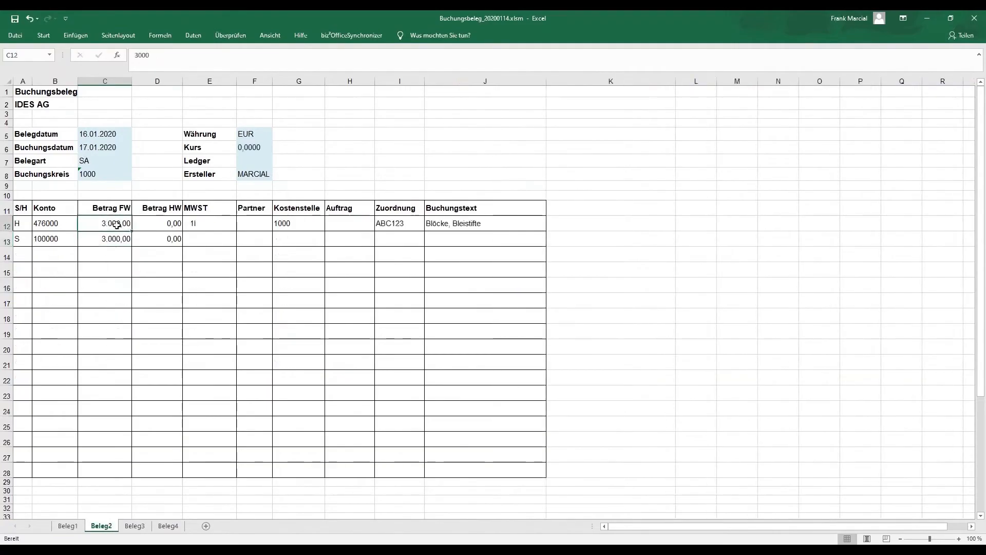
left_click(135, 526)
left_click(249, 163)
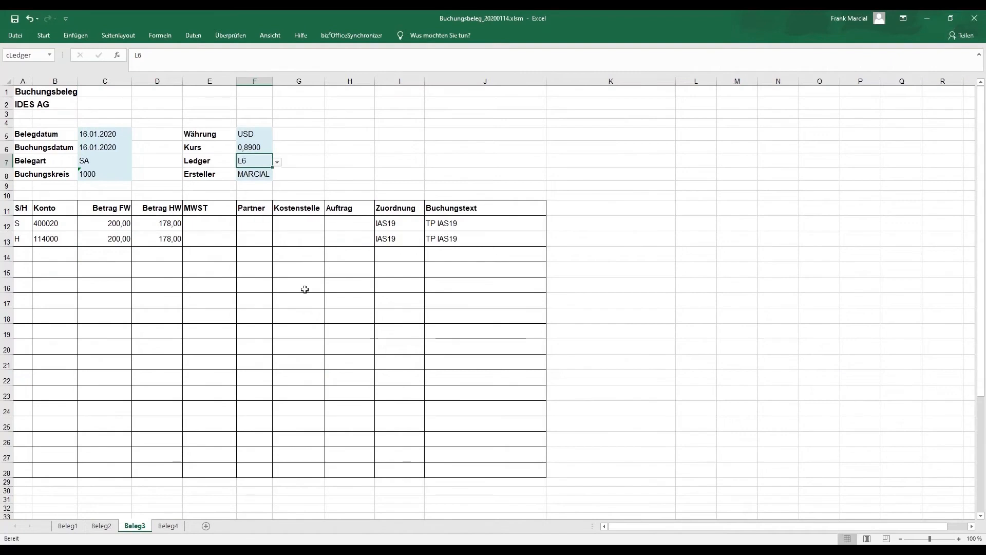
left_click(175, 526)
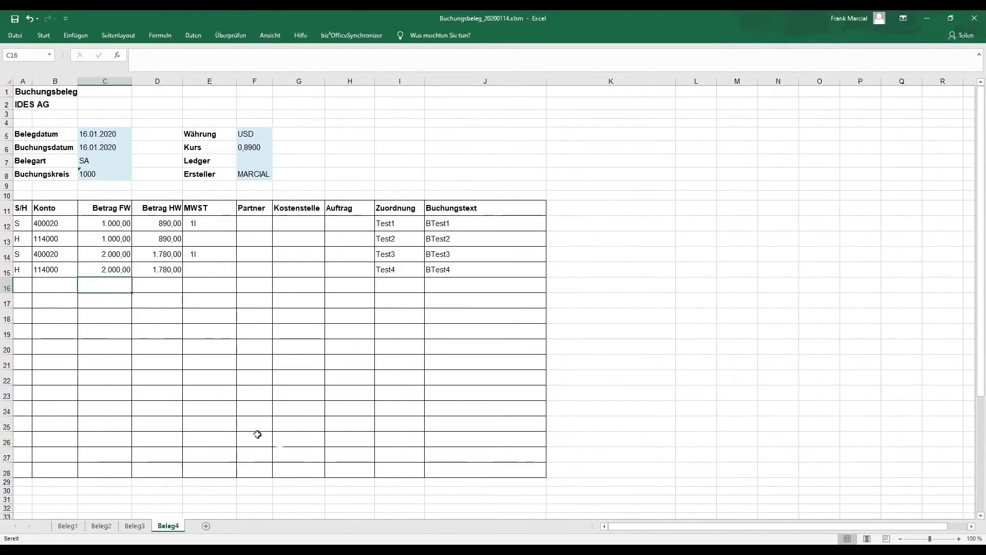
left_click(134, 526)
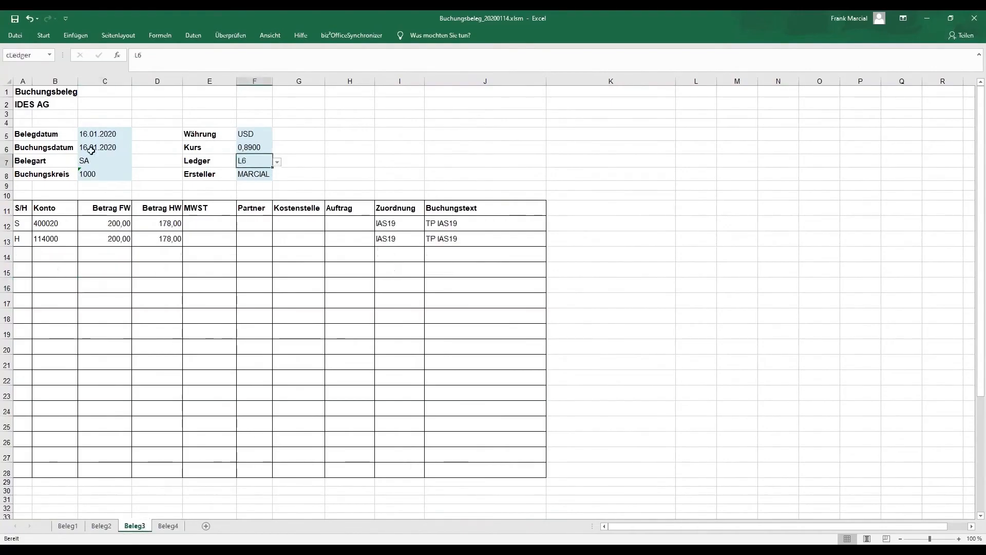
left_click(101, 526)
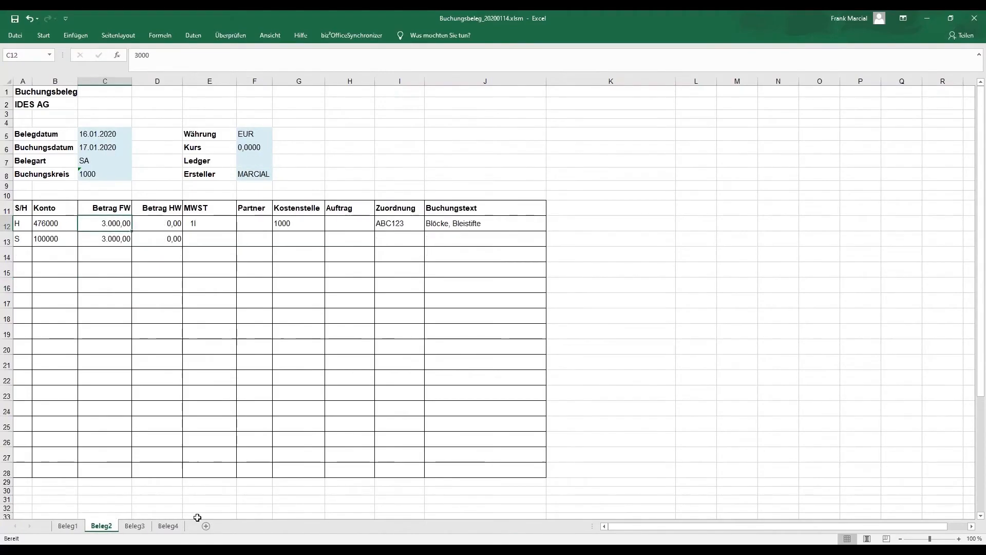
left_click(68, 526)
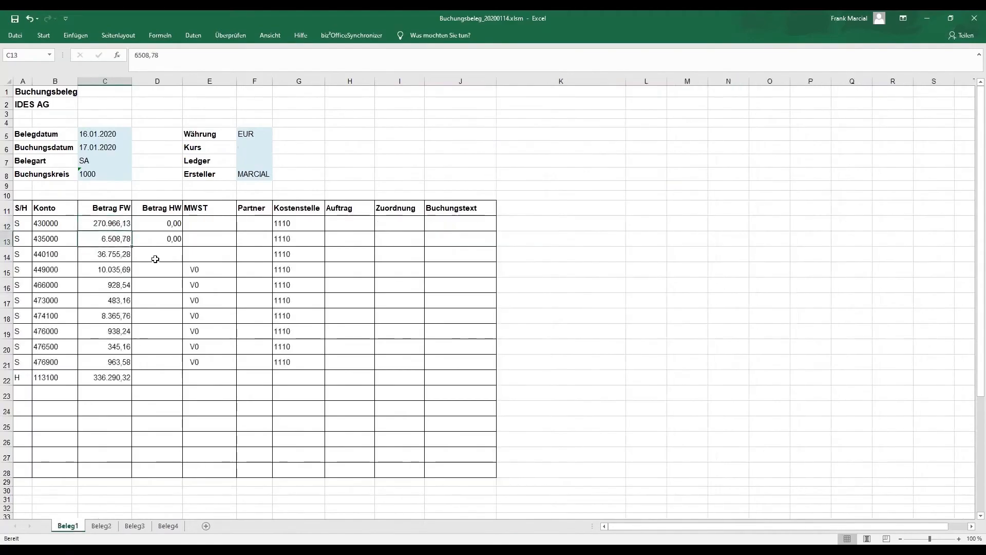
- Save the workbook as Buchungsbeleg_20200114.xlsm in the network folder CUSTOMDATA_SA as a macro-enabled file
left_click(16, 36)
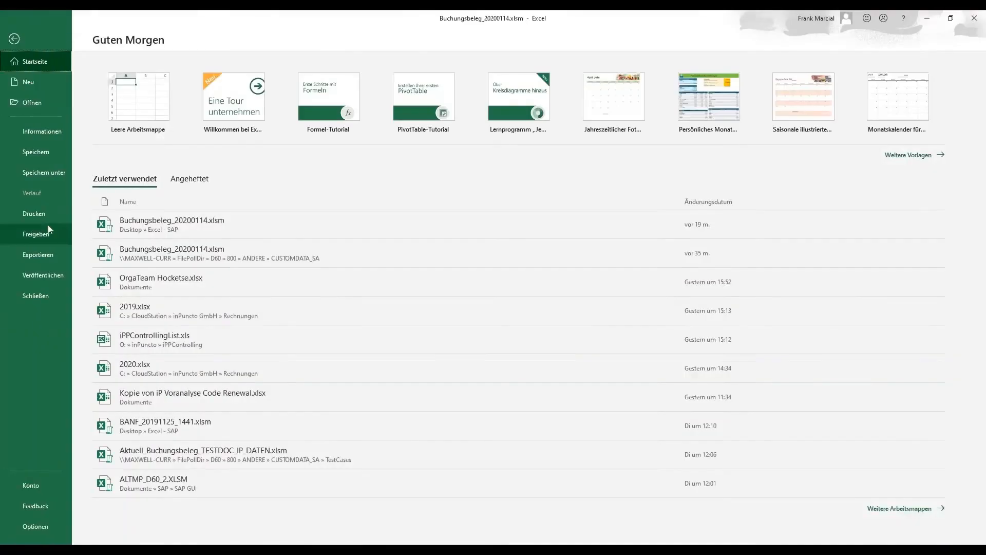
left_click(45, 177)
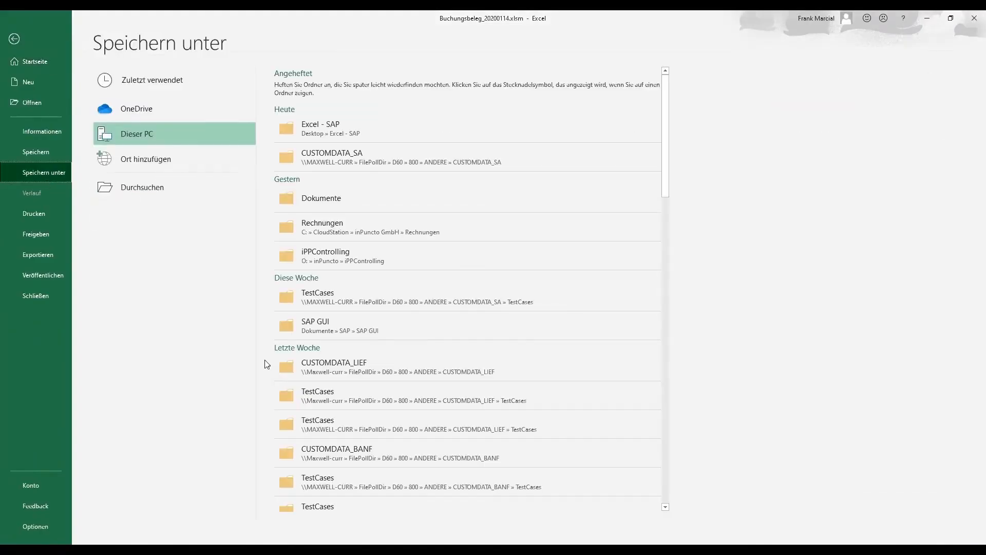
left_click(353, 161)
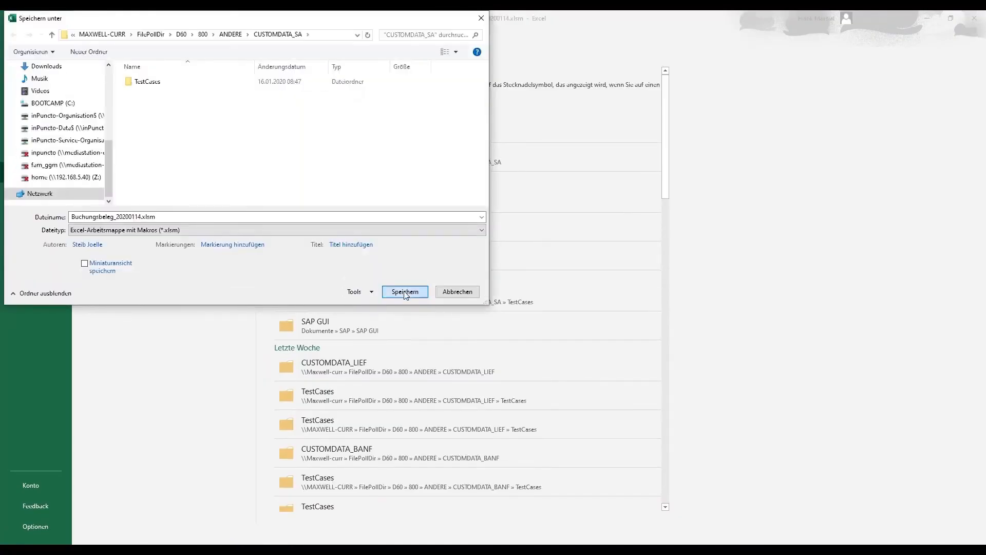
left_click(405, 292)
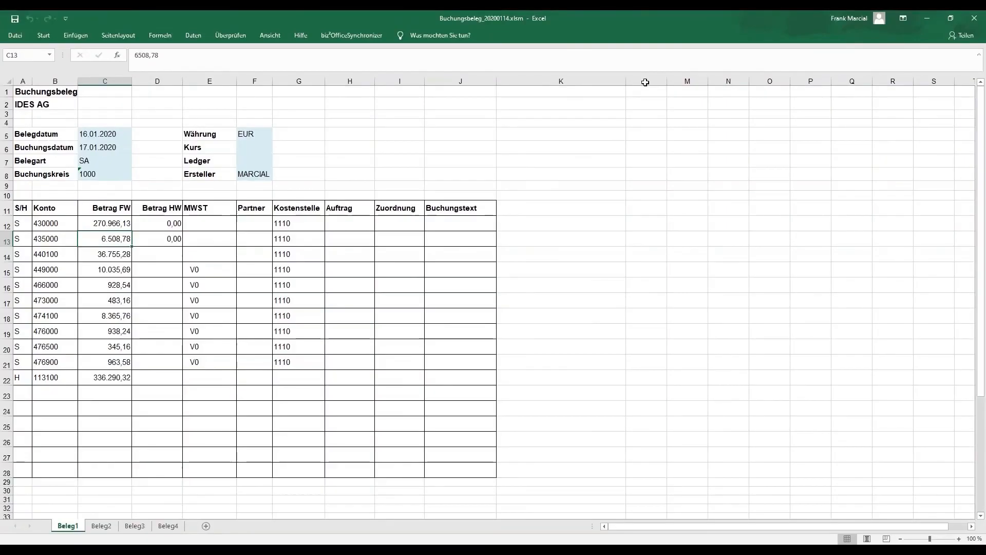
- Switch to File Explorer and refresh the CUSTOMDATA_SA folder to check whether Buchungsbeleg_20200114.xlsm has been picked up, ending on the SAP logon screen
double_click(697, 23)
left_click(775, 49)
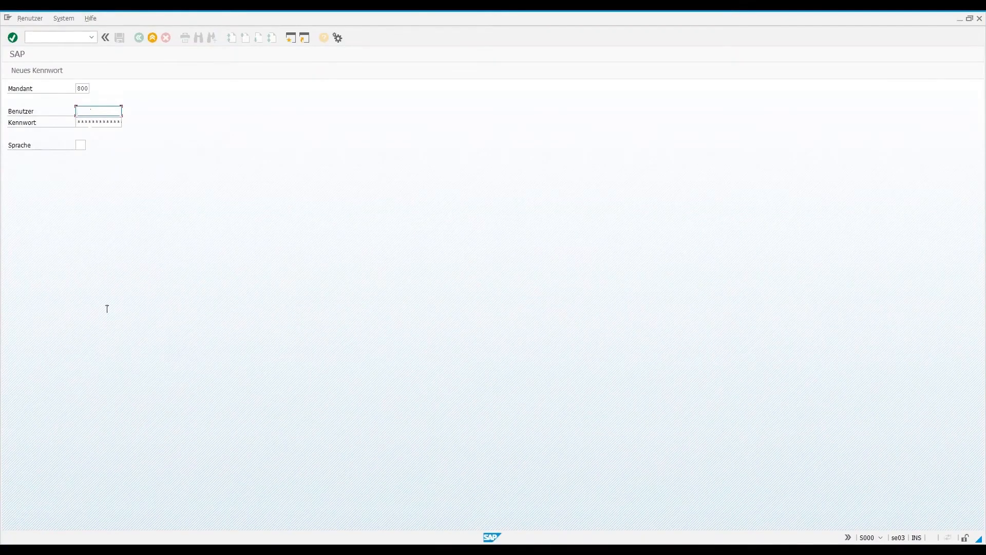
left_click(260, 550)
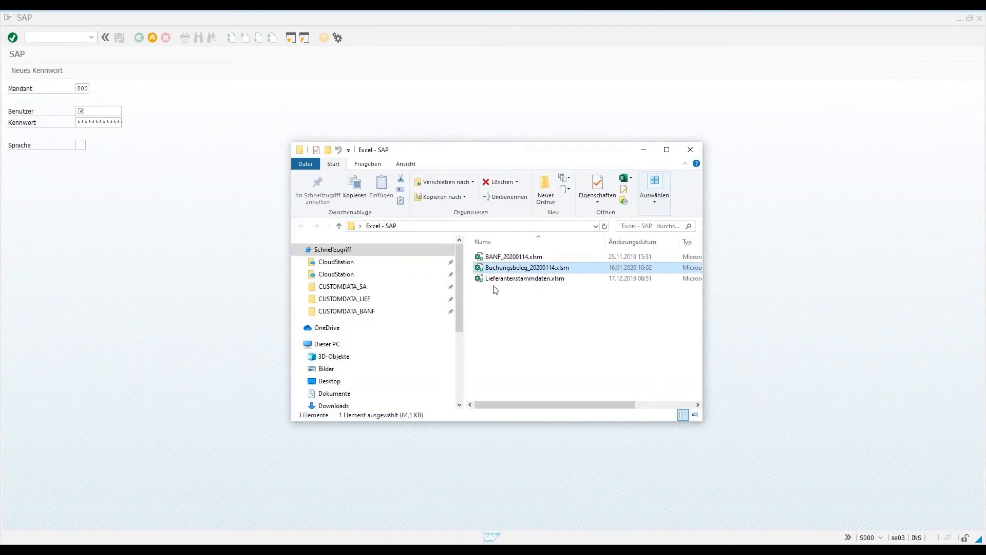
left_click(359, 292)
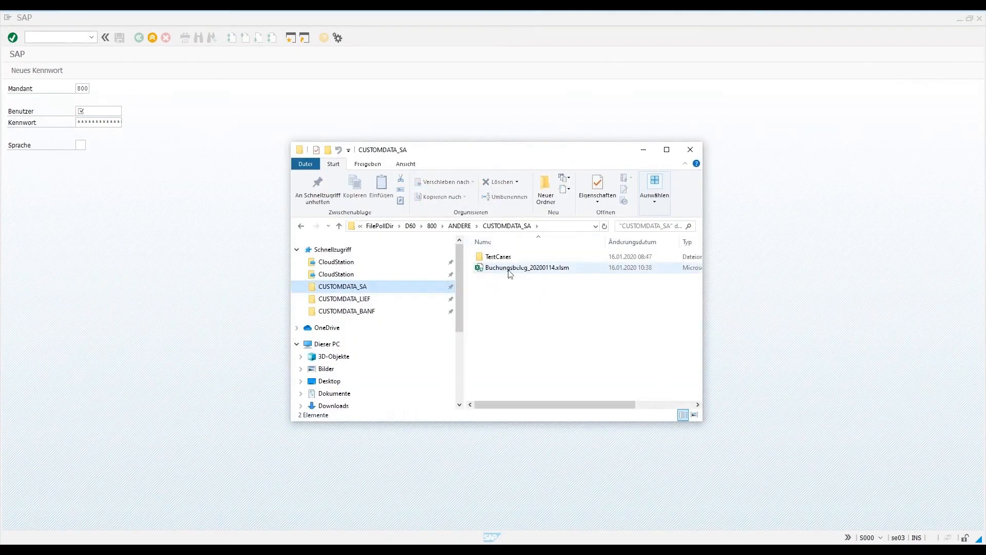
left_click(667, 149)
left_click(236, 132)
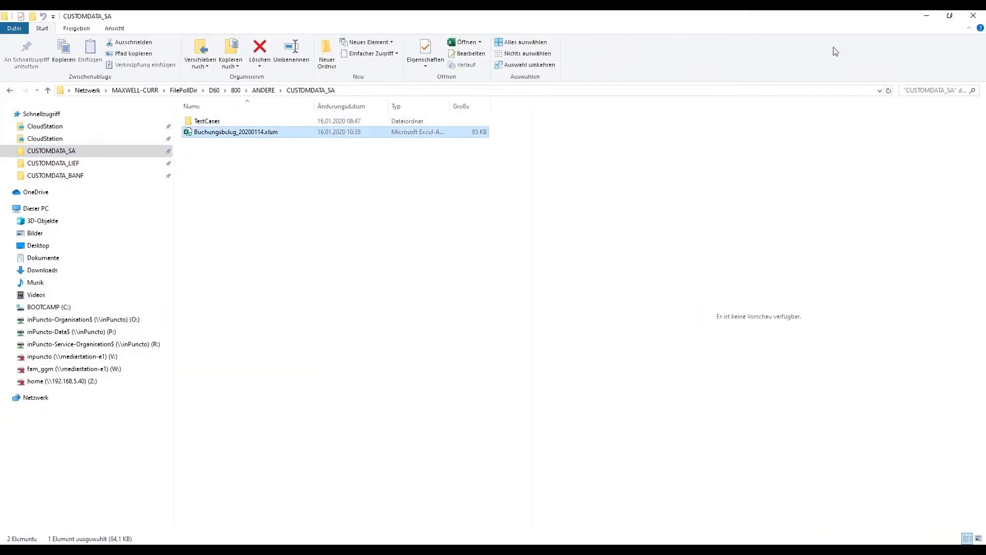
left_click(888, 90)
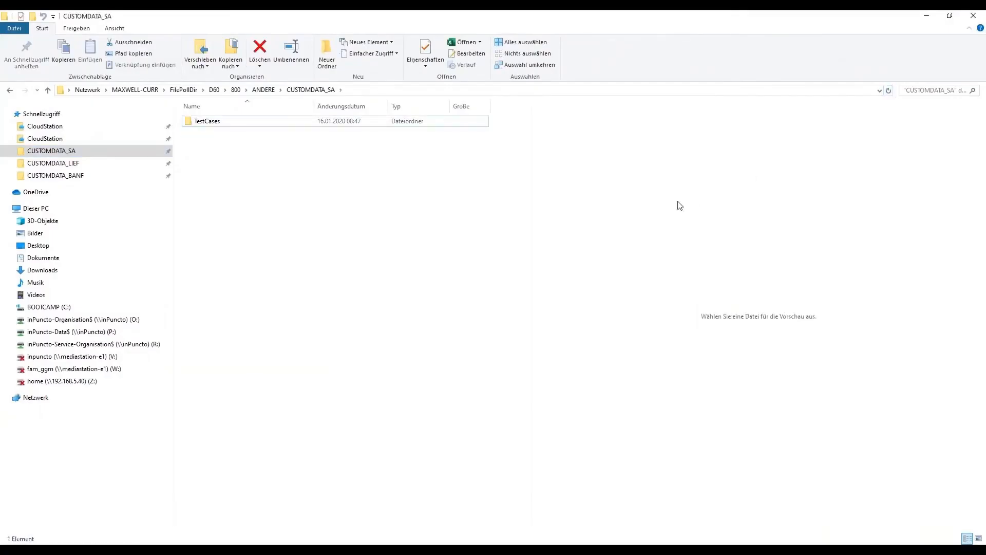
left_click(927, 16)
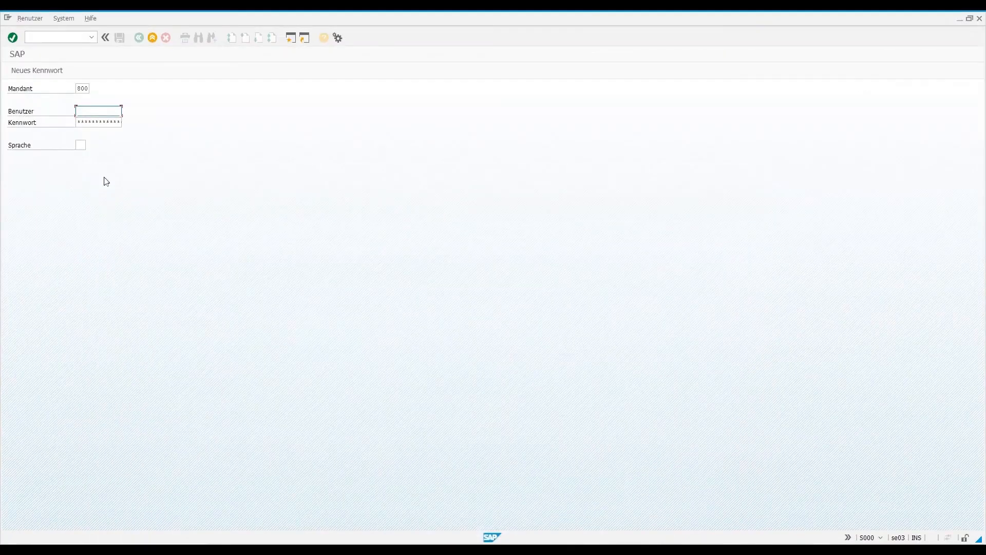
- Log on to SAP client 800 with the user name and account password
key("Tab")
key("Return")
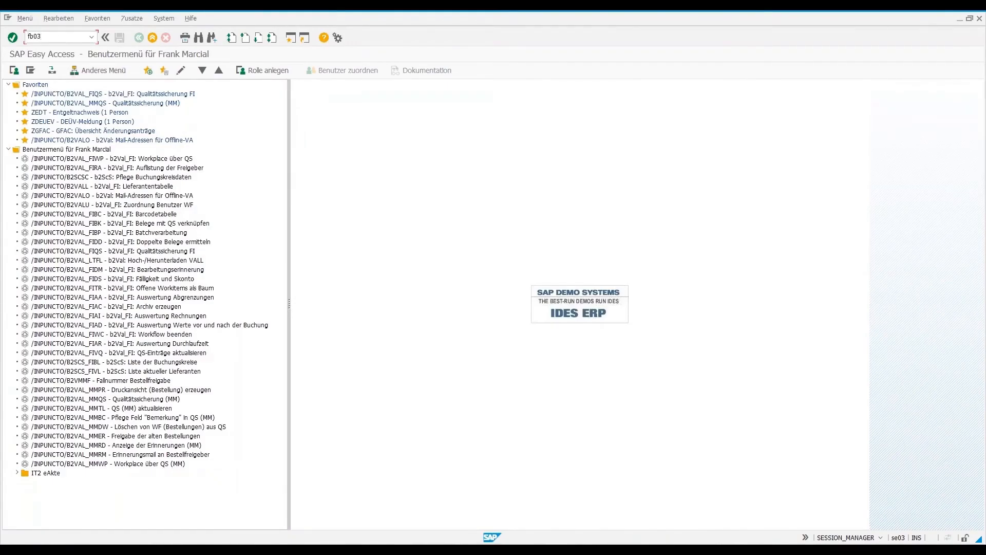
- Open the document list of transaction FB03 and set the posting date range from 16.01.2020 to 17.01.2020
key("Return")
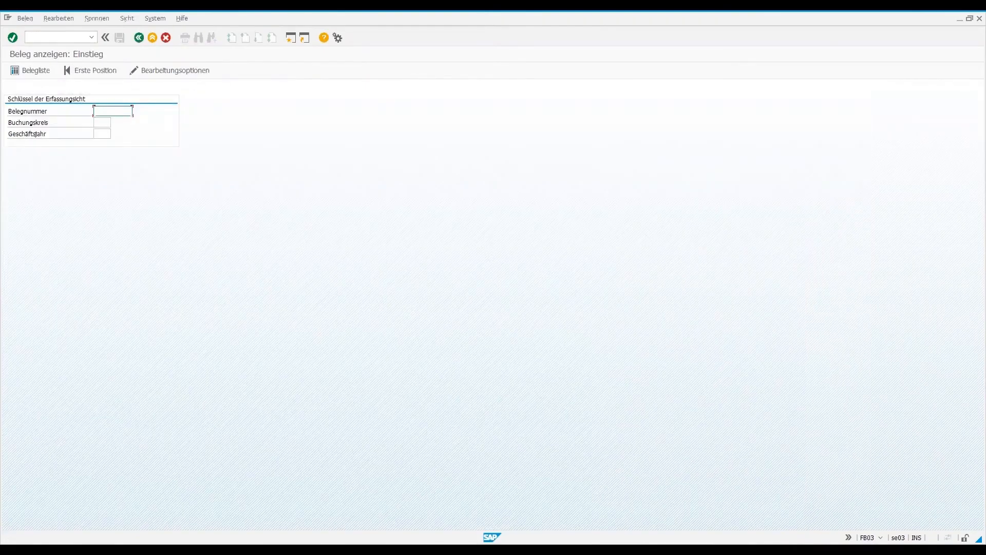
left_click(40, 75)
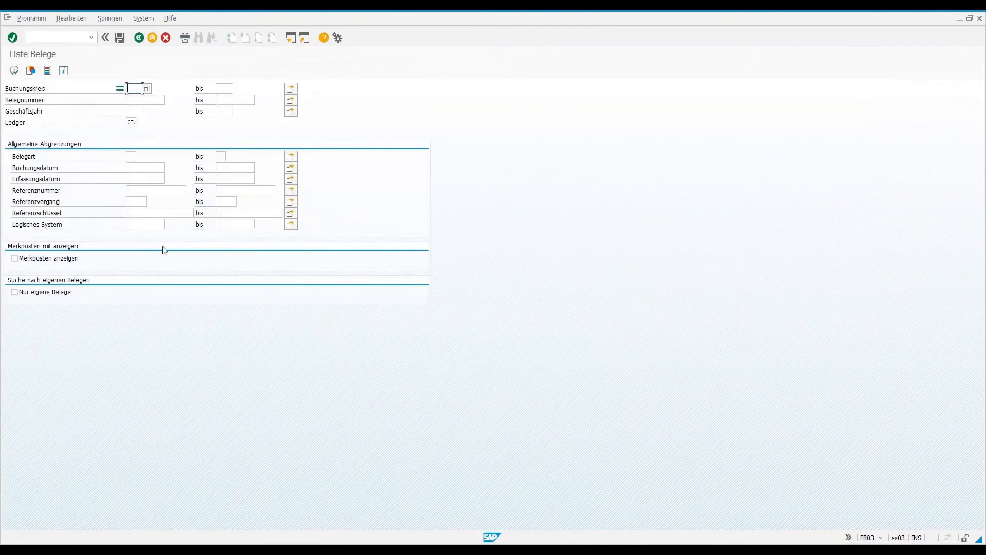
left_click(141, 168)
key("F4")
double_click(160, 224)
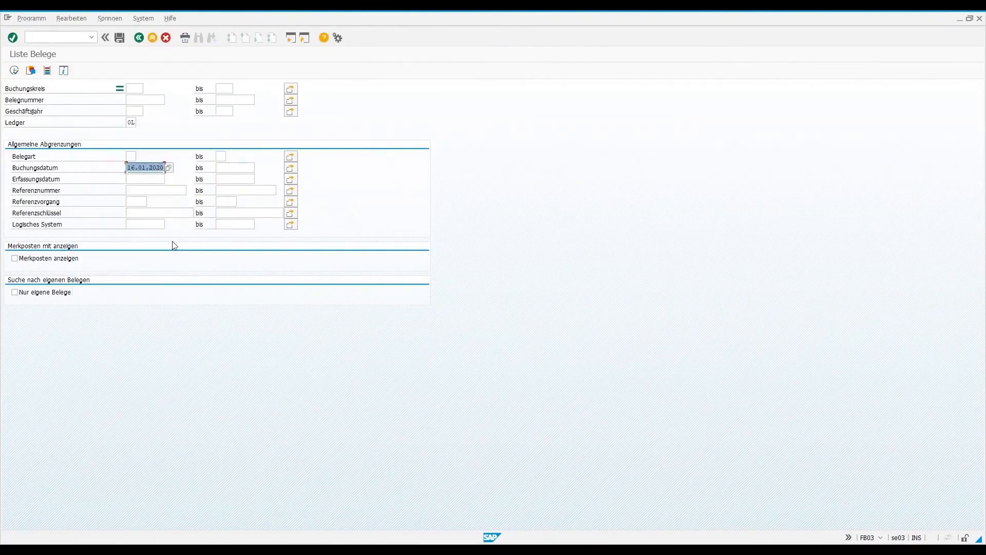
left_click(227, 167)
left_click(259, 168)
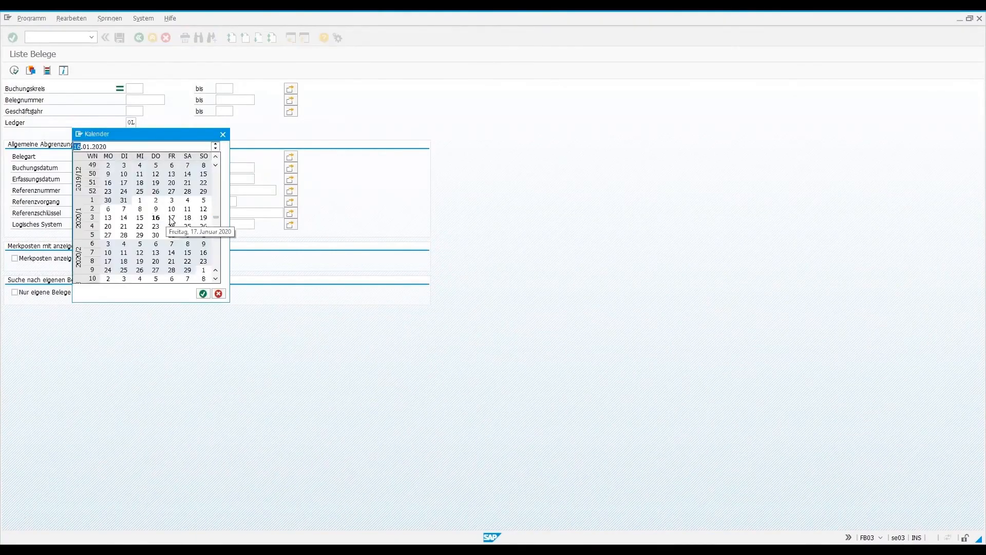
double_click(172, 219)
- Run the document list for company code 1000 with the ledger field cleared
left_click(134, 89)
type("1000")
left_click(135, 122)
key("BackSpace")
key("BackSpace")
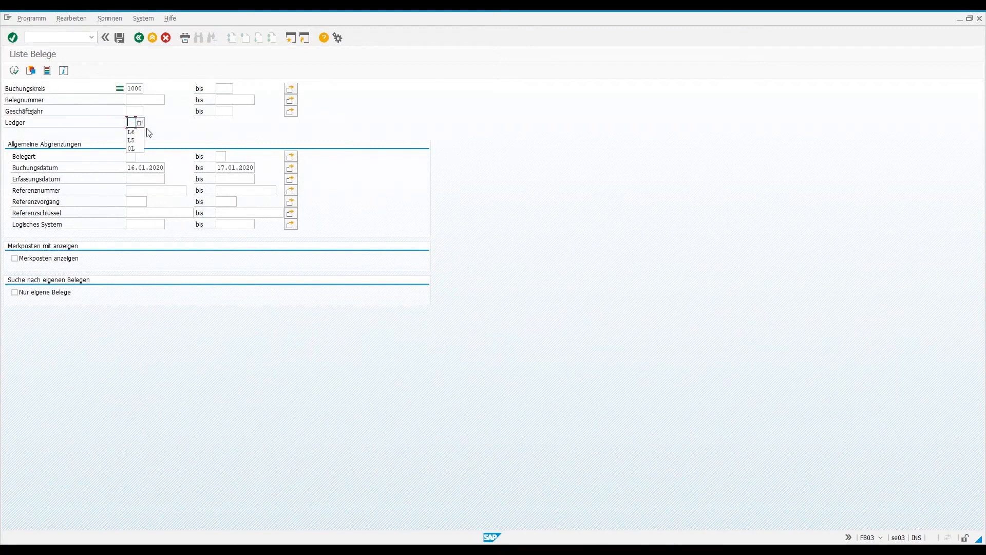
left_click(14, 70)
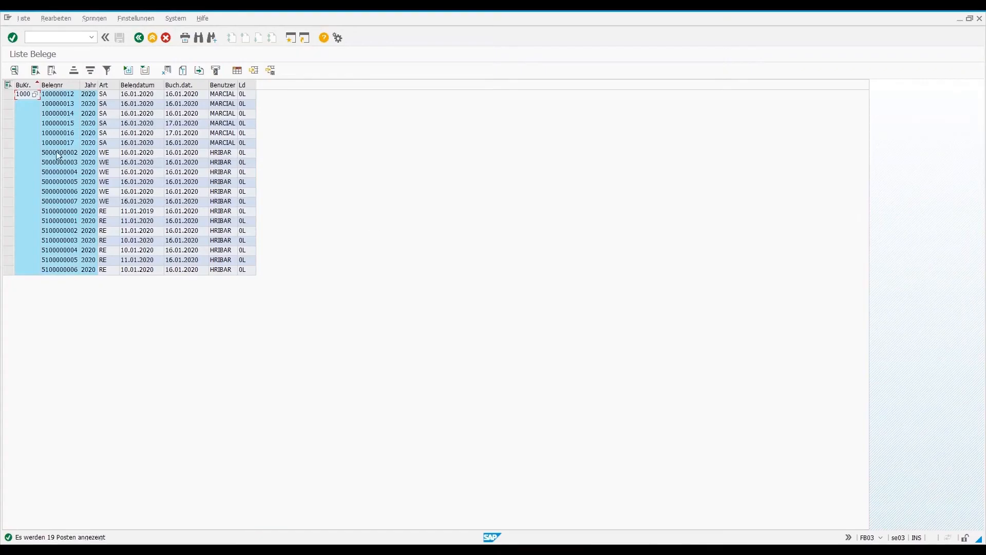
- Open document 100000015 from the list and check its line items and its attachment list
left_click(70, 124)
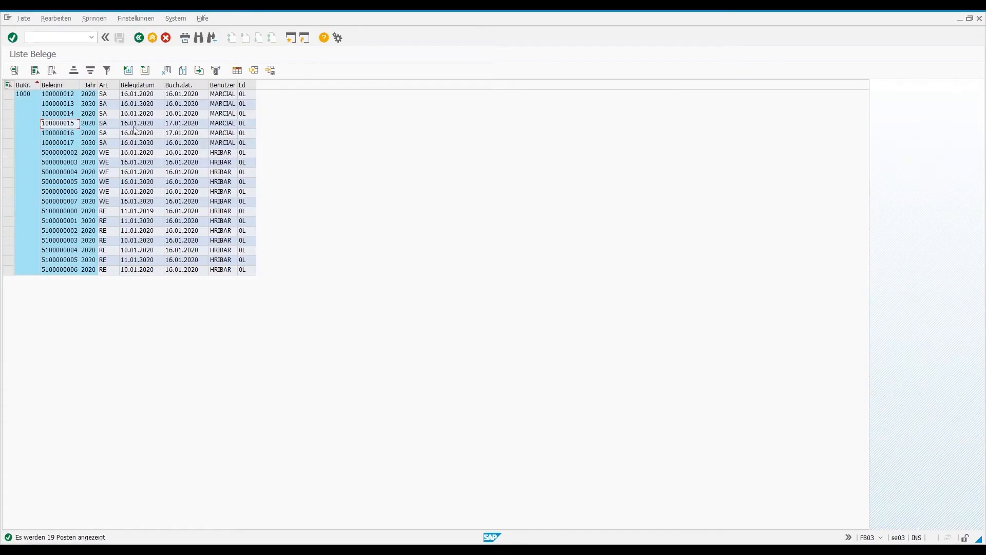
double_click(61, 125)
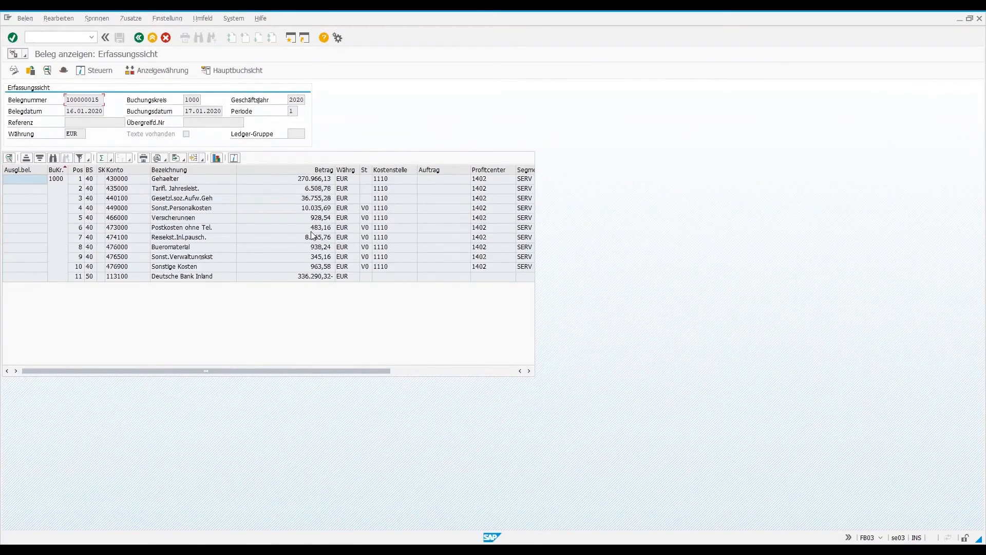
left_click(25, 54)
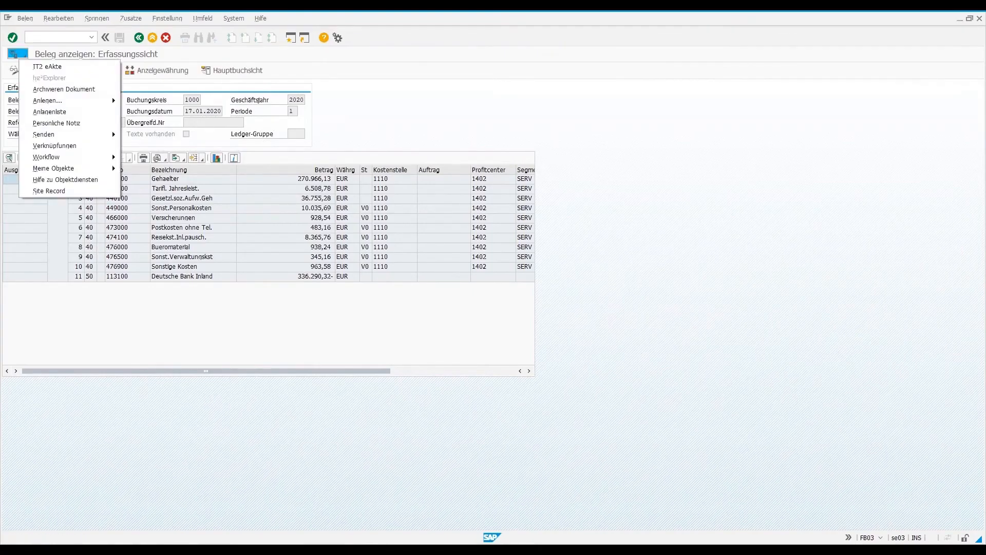
left_click(49, 111)
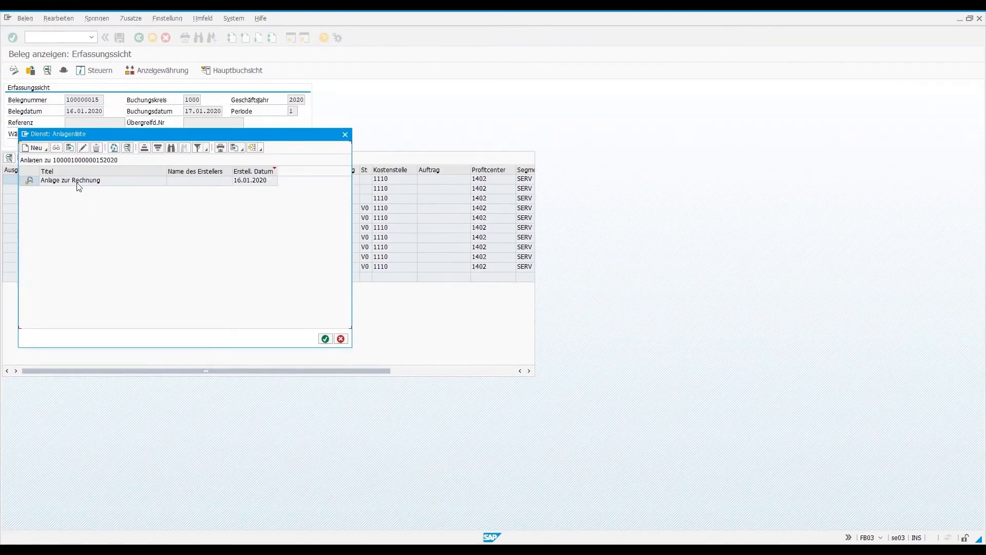
left_click(341, 339)
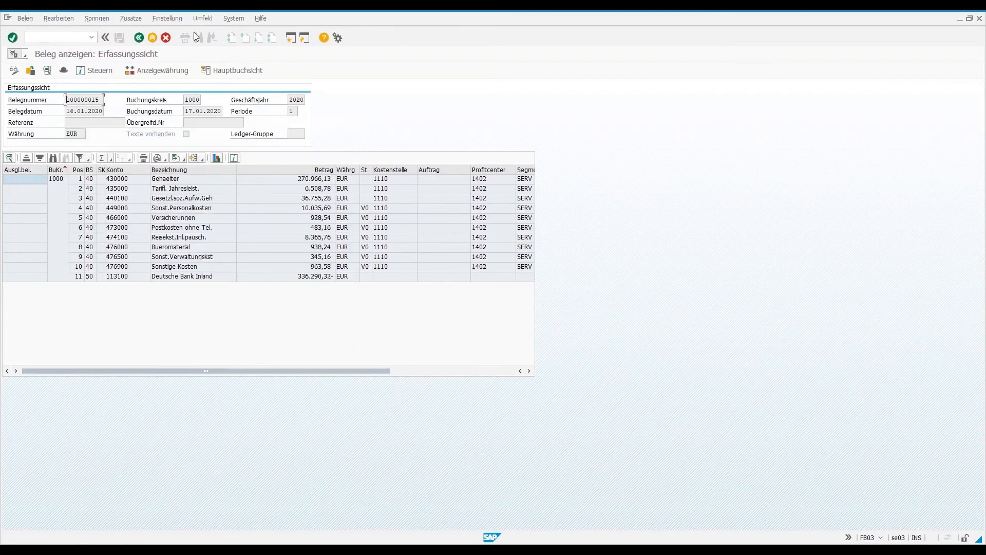
- Review the line items of documents 100000016 and 100000017, returning to the document list after each
double_click(65, 132)
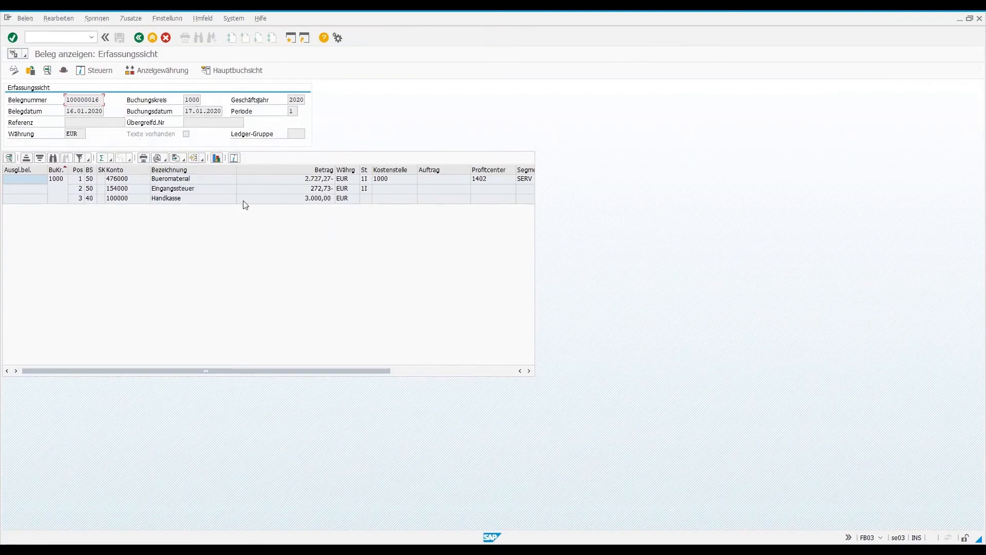
left_click(152, 42)
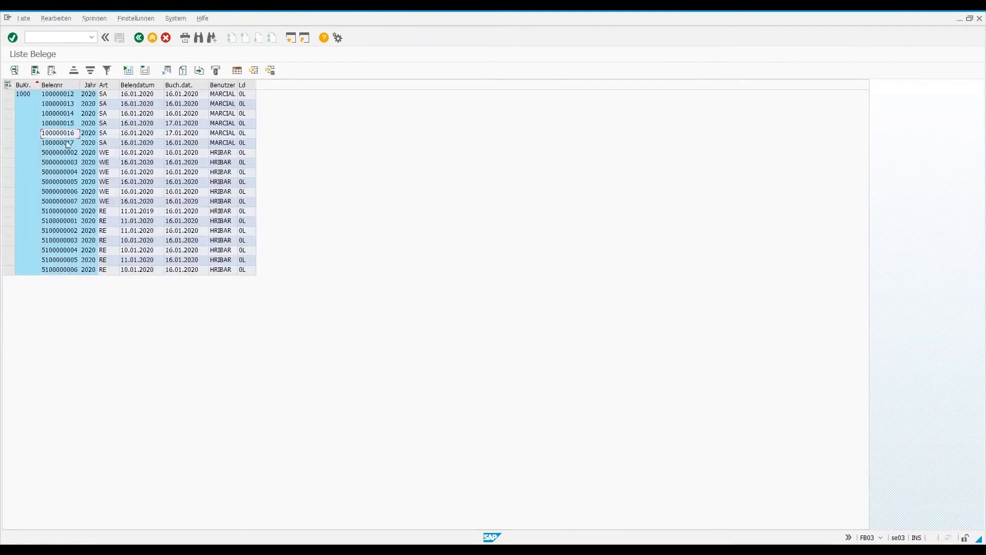
left_click(181, 143)
double_click(64, 146)
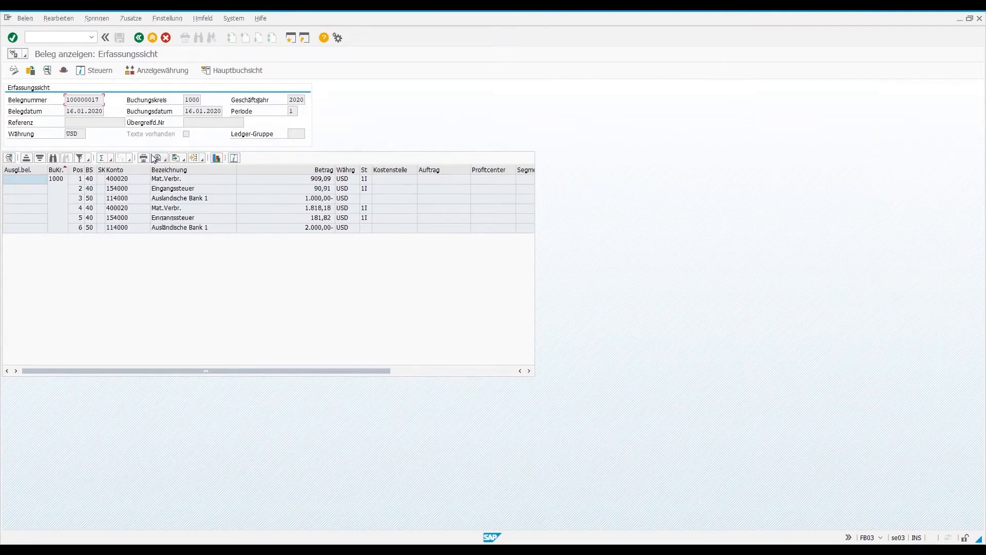
left_click(152, 38)
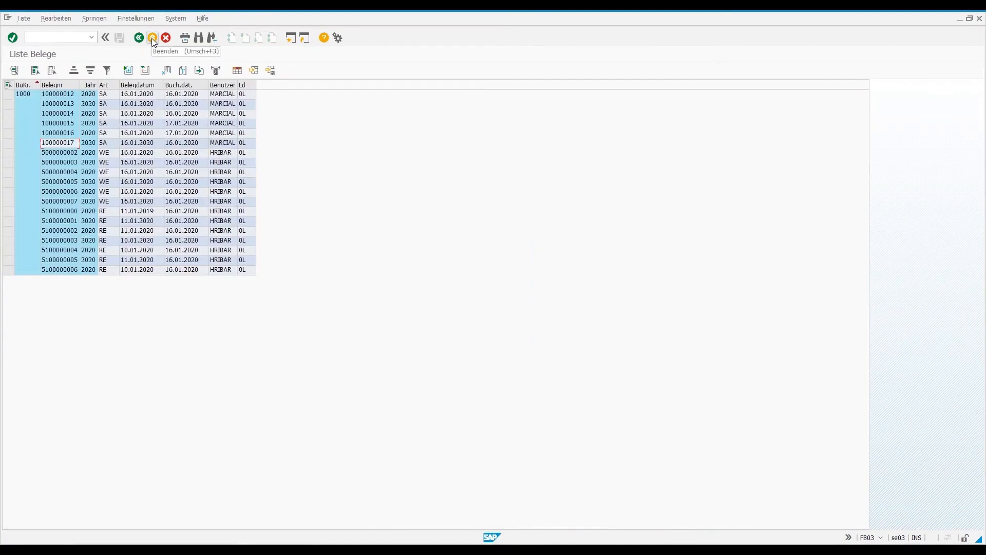
- Return to the list selection, set the ledger to L6 and run the document list again
left_click(152, 38)
left_click(130, 122)
key("F4")
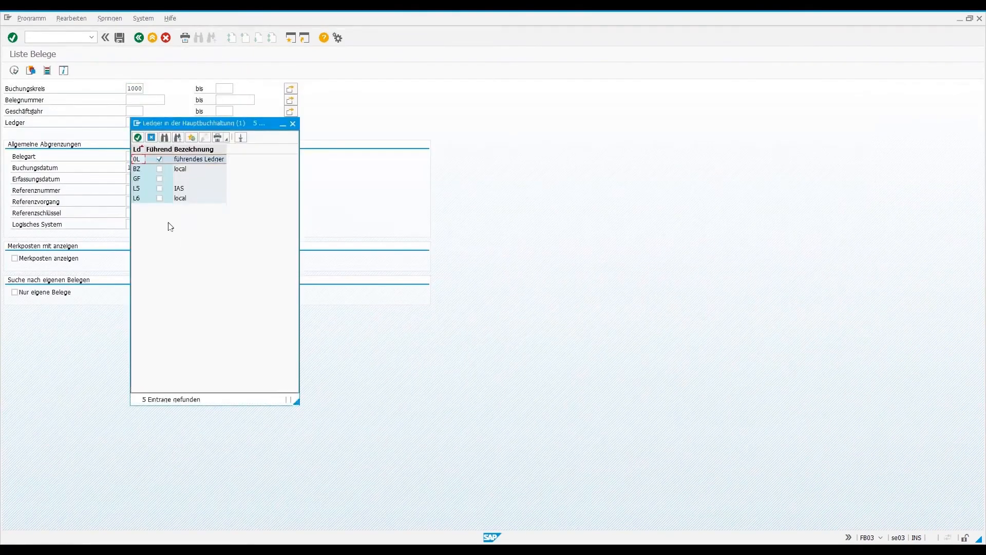
double_click(154, 198)
left_click(14, 71)
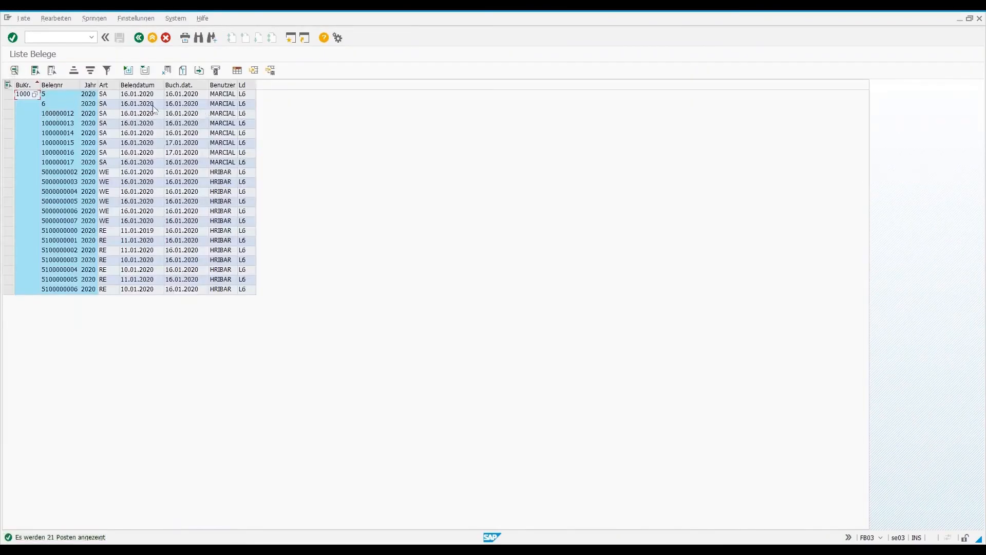
- Open document 6 from the list and check its line items and ledger group
left_click(76, 107)
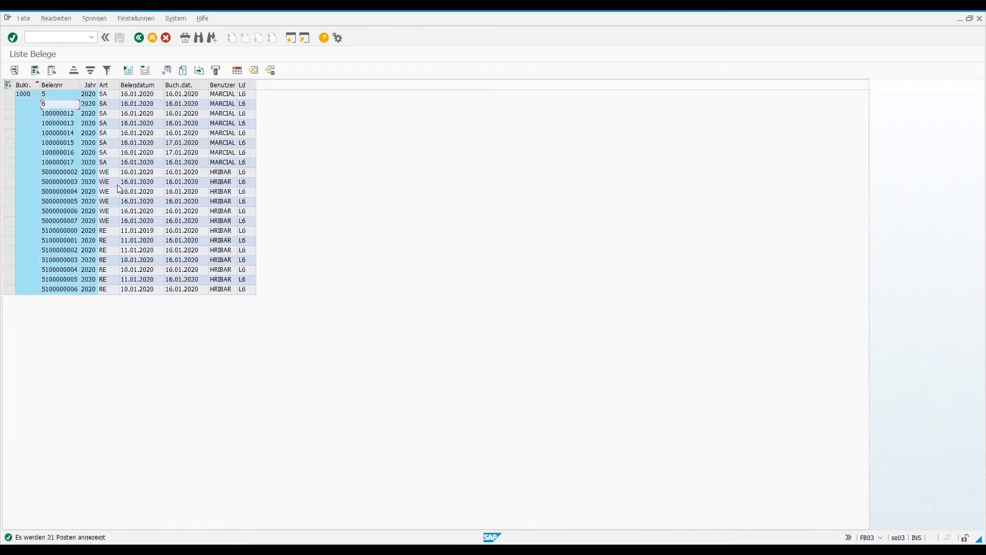
double_click(66, 106)
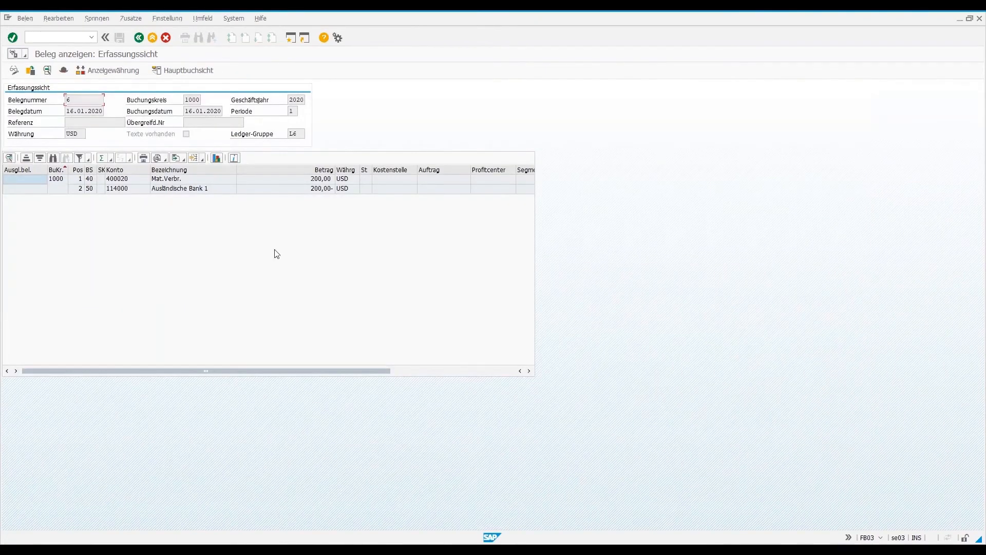
left_click(294, 134)
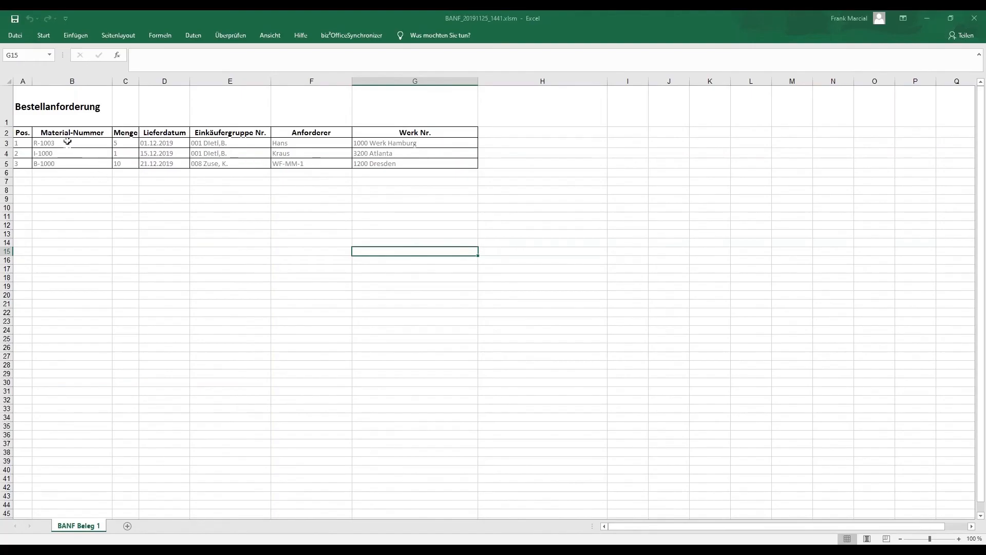
- In the BANF_20191125_1441.xlsm purchase requisition, set the quantities of items 1, 2 and 3 to 10, 20 and 30
left_click(104, 148)
left_click(116, 144)
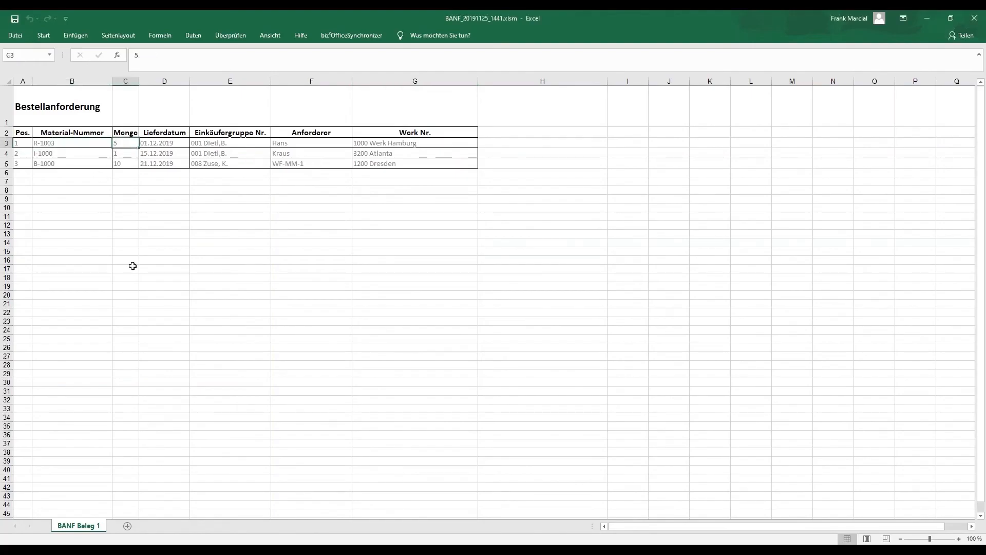
type("10")
key("Return")
type("20")
key("Return")
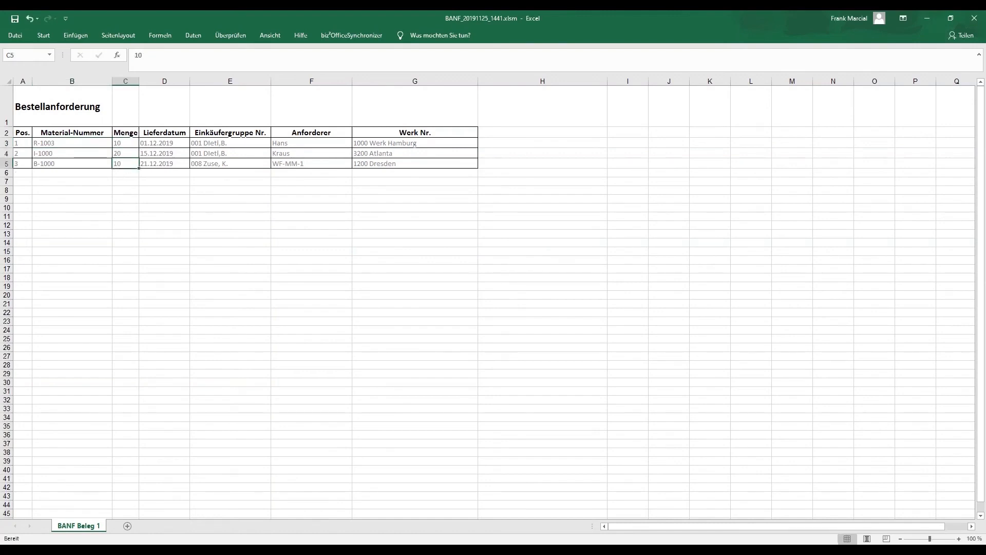
type("30")
- Set item 1's delivery date to 14.01.2020 and fill the series down to 16.01.2020 for item 3
left_click(166, 147)
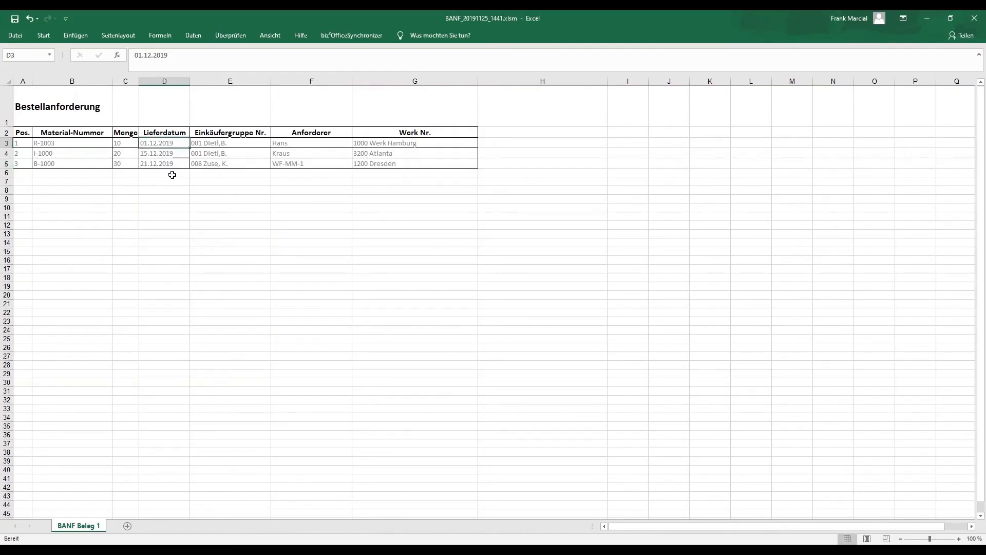
type("14.01.2020")
left_click(170, 191)
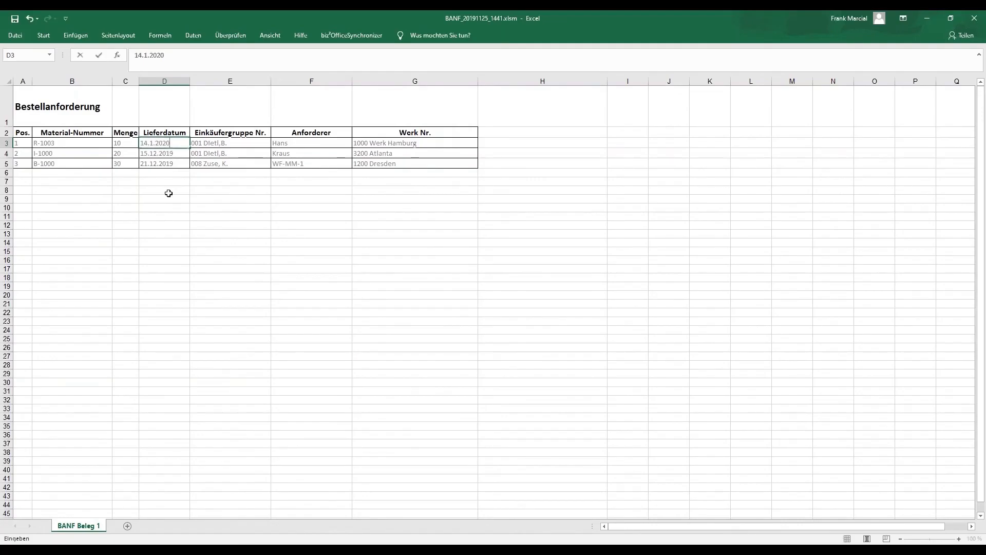
left_click_drag(169, 147, 187, 164)
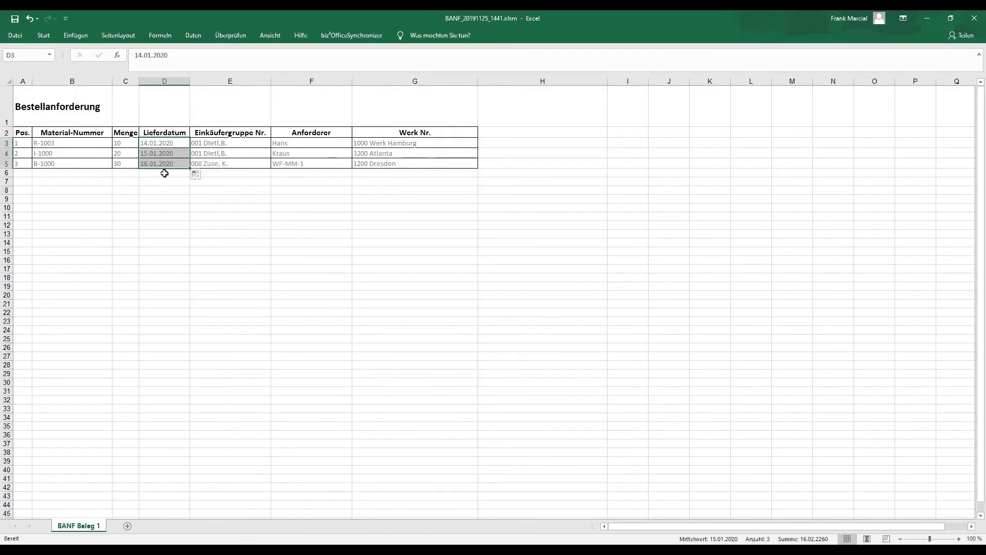
- View the list of selectable plants for item 1 and close it without changing the plant
left_click(396, 145)
left_click(483, 143)
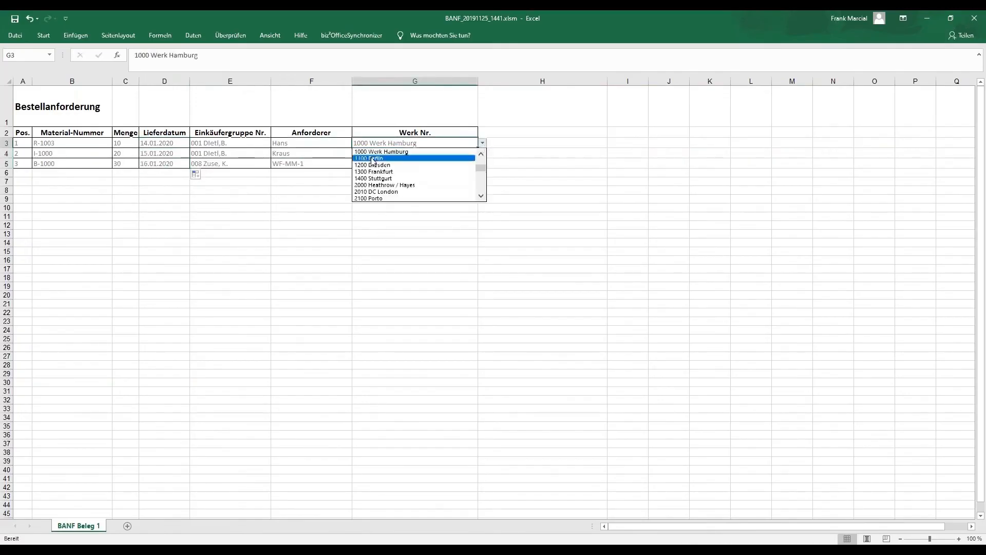
key("Escape")
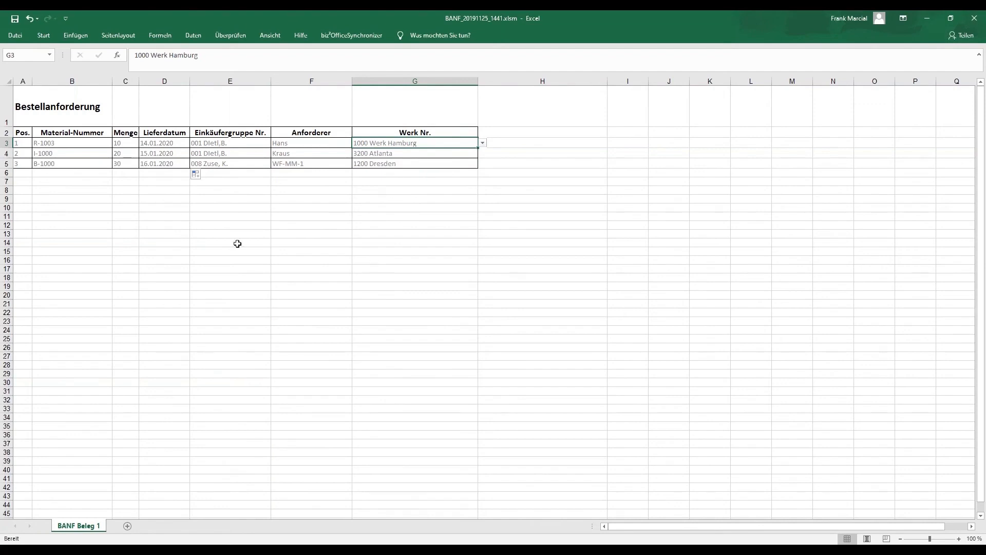
- Save the requisition workbook as BANF_20191125_1441.xlsm in the CUSTOMDATA_BANF folder and close it
left_click(16, 39)
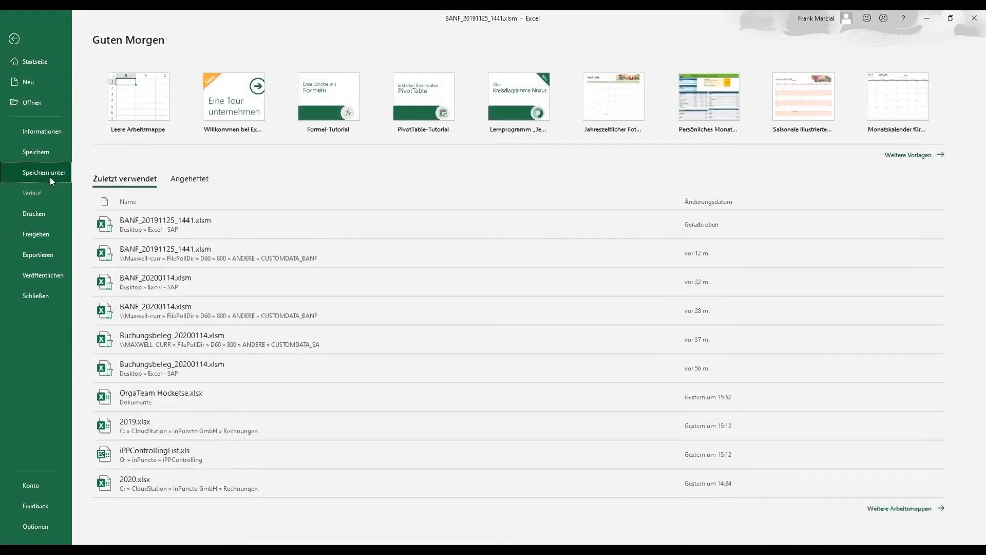
left_click(50, 176)
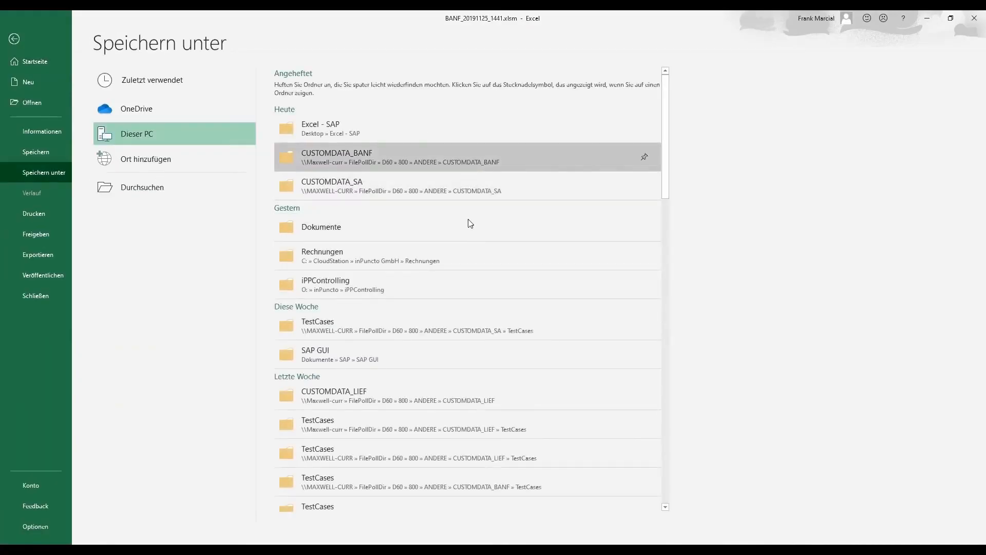
left_click(406, 292)
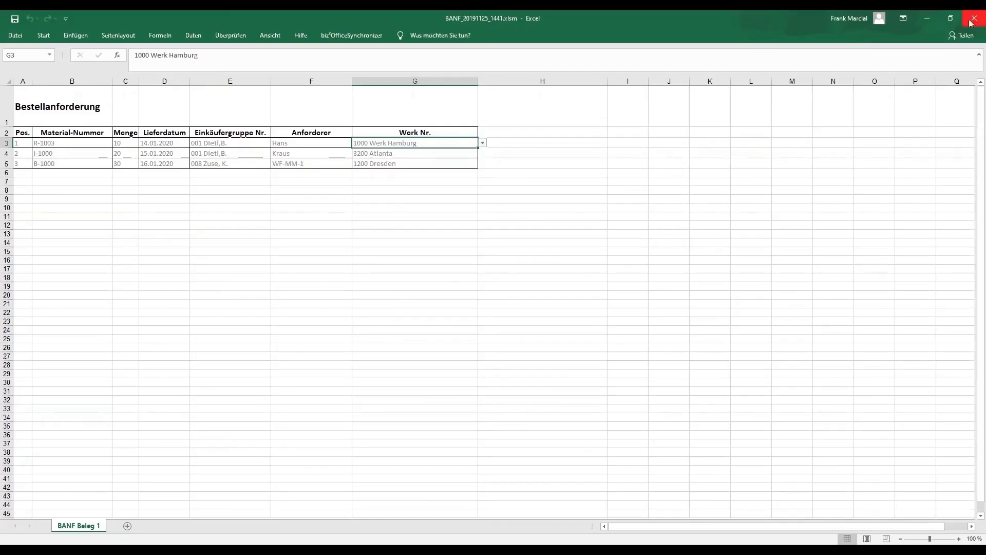
left_click(973, 19)
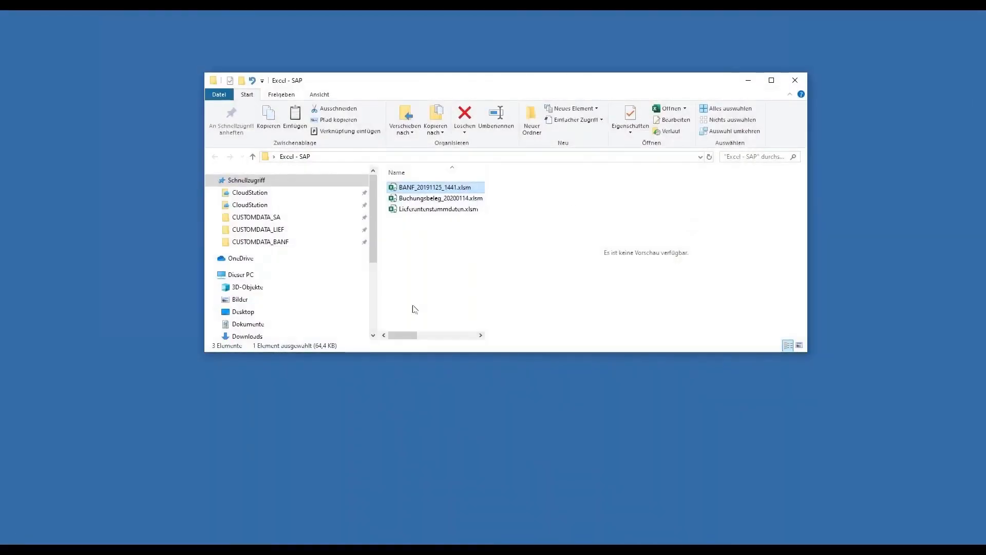
- Open the CUSTOMDATA_BANF folder and refresh it repeatedly to check whether the requisition file has been picked up
left_click(260, 242)
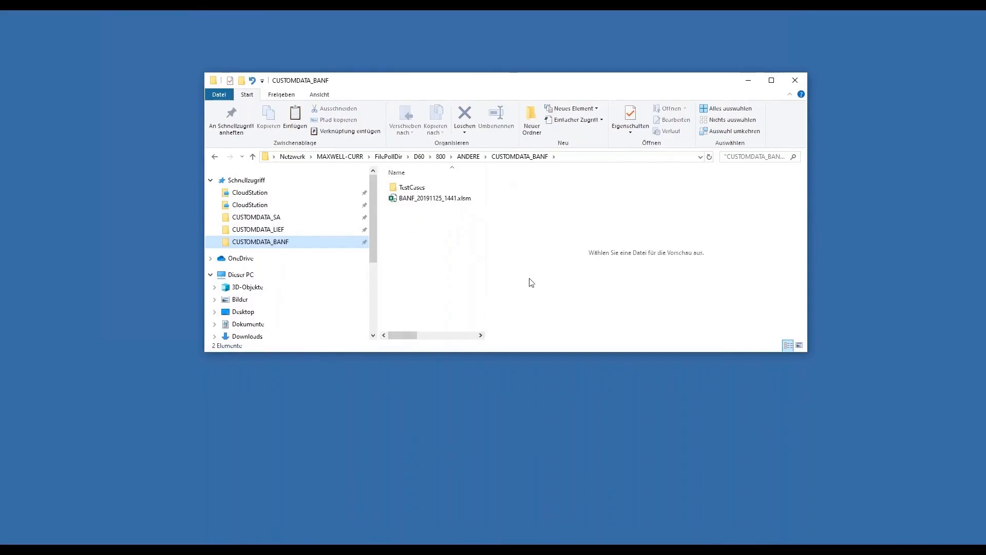
left_click(710, 157)
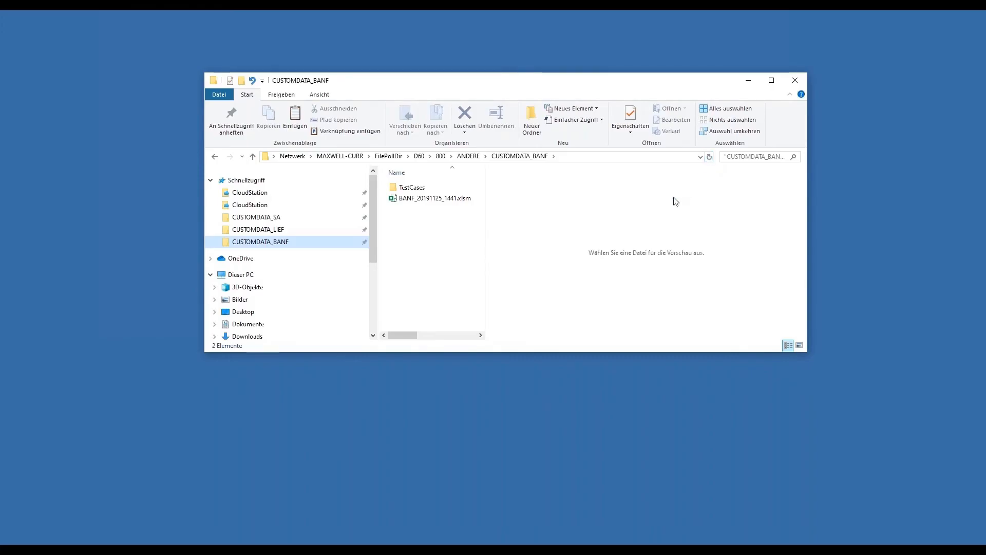
left_click(709, 160)
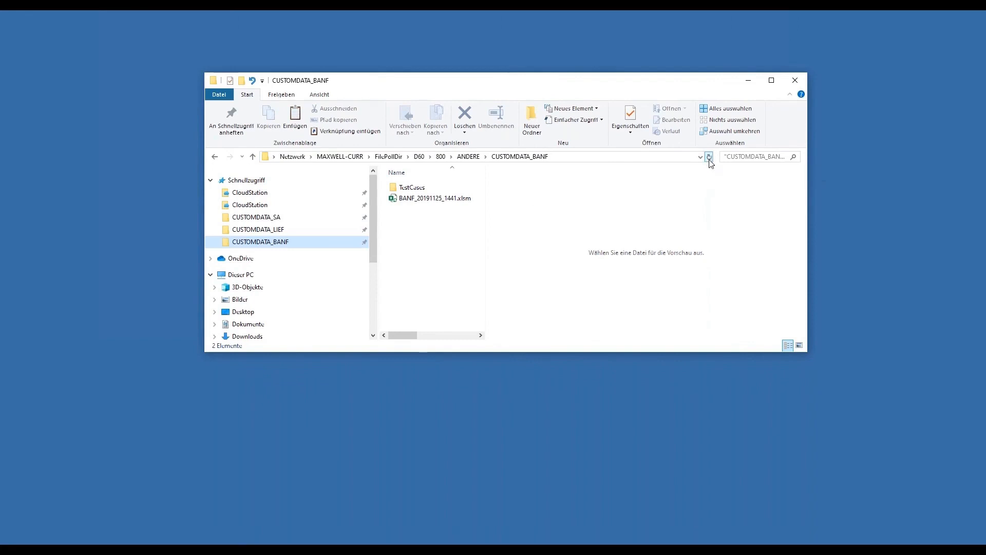
left_click(710, 160)
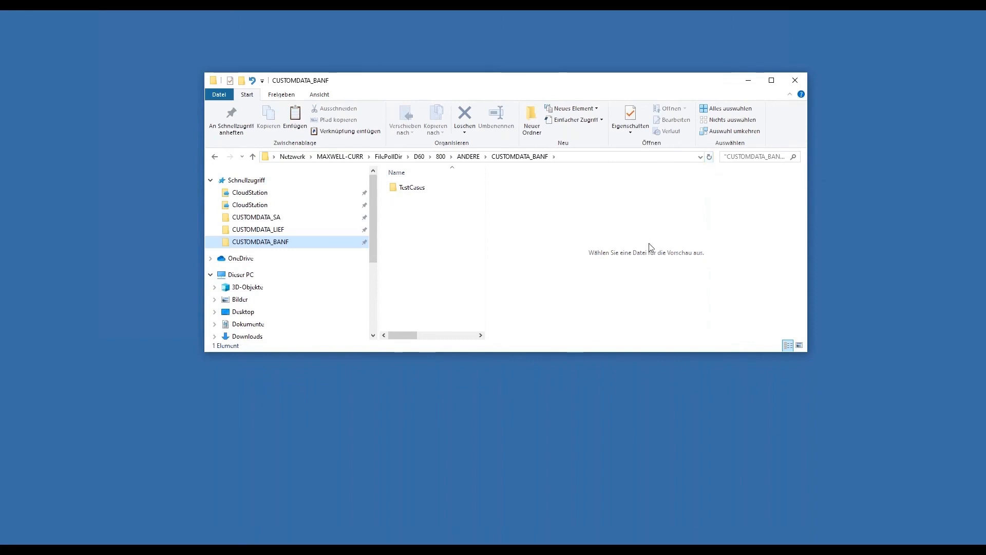
- Switch to SAP and start transaction ME51N from the command history
mouse_move(367, 549)
left_click(403, 511)
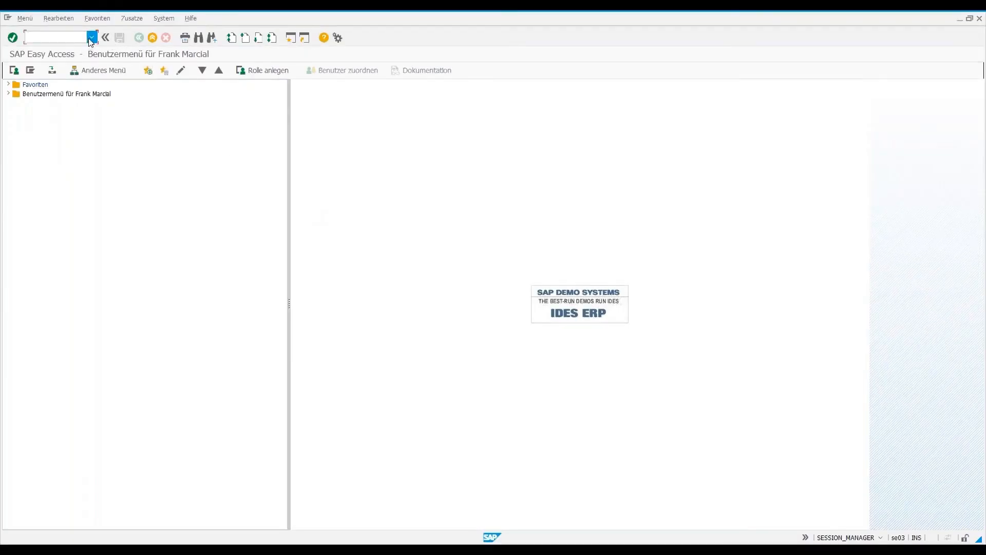
left_click(91, 37)
left_click(52, 46)
key("Return")
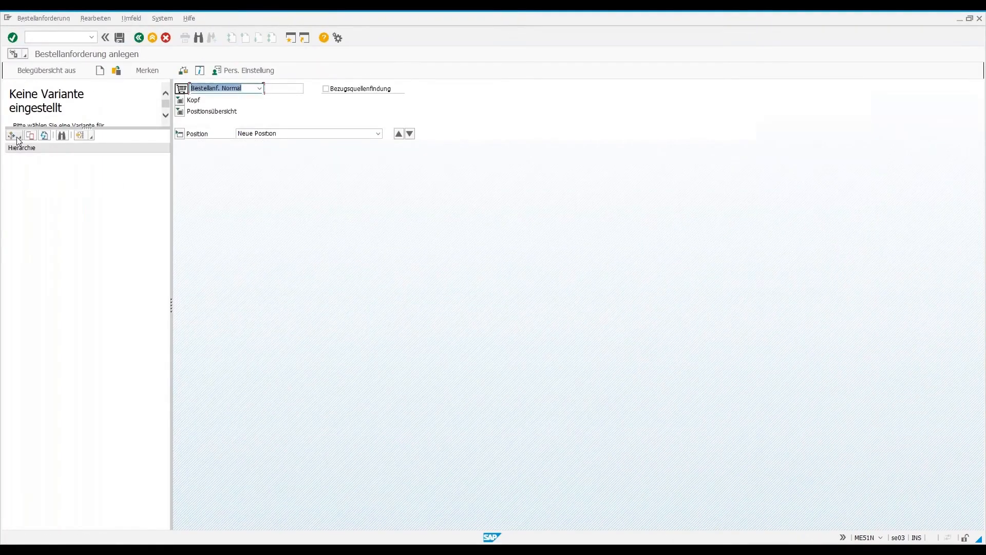
- List the purchase requisitions with requisition date 16.01.2020 in the document overview, with the requisition number filter cleared
left_click(18, 138)
left_click(112, 238)
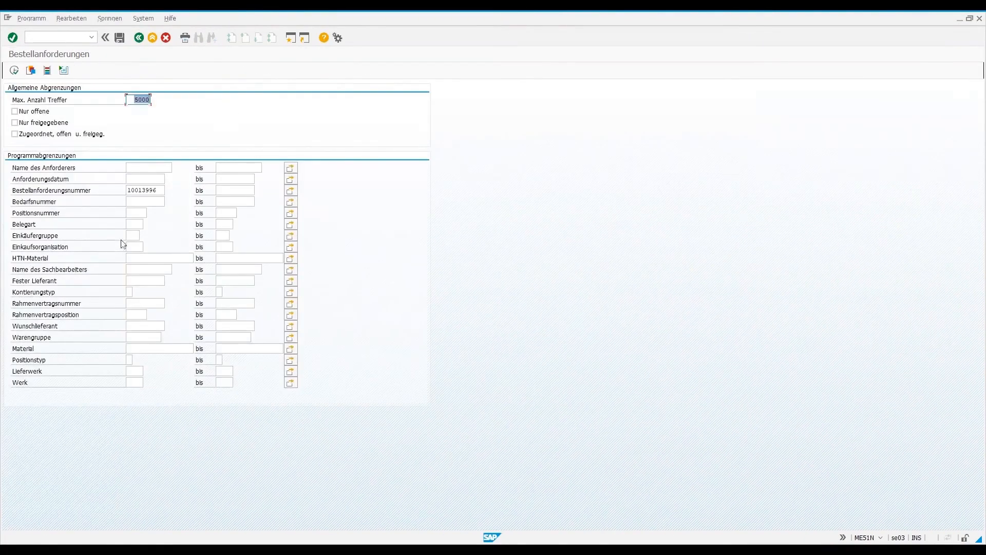
left_click_drag(160, 191, 123, 206)
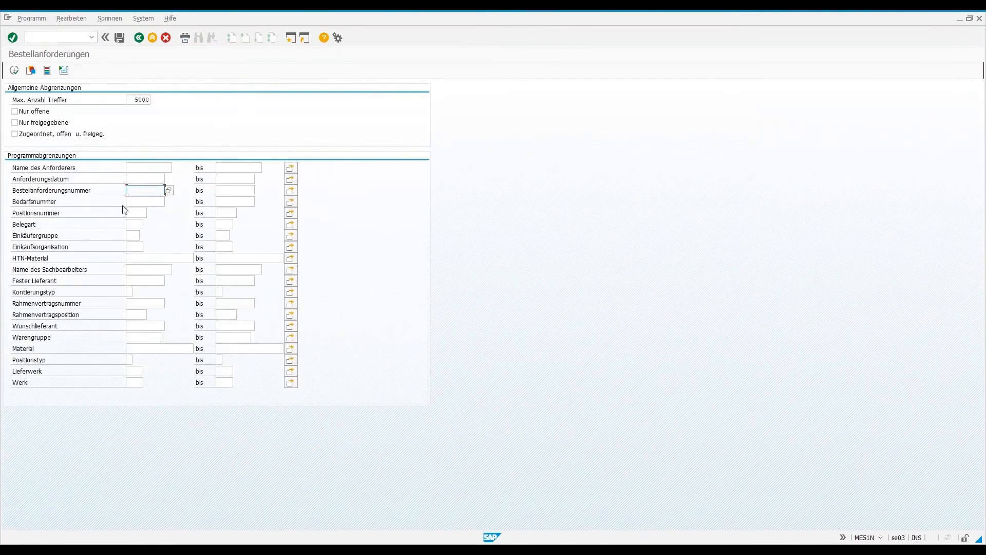
left_click(159, 180)
left_click(169, 180)
double_click(159, 220)
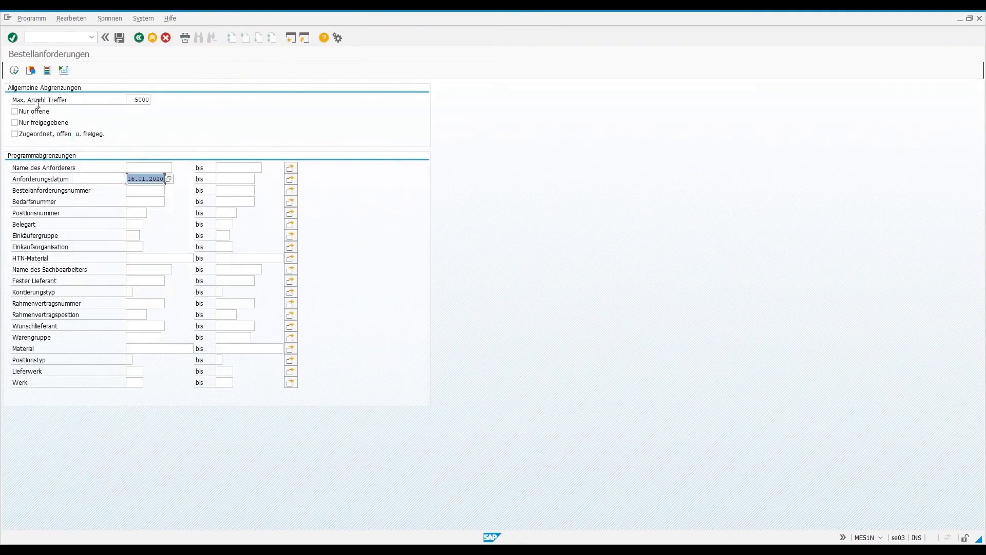
left_click(15, 72)
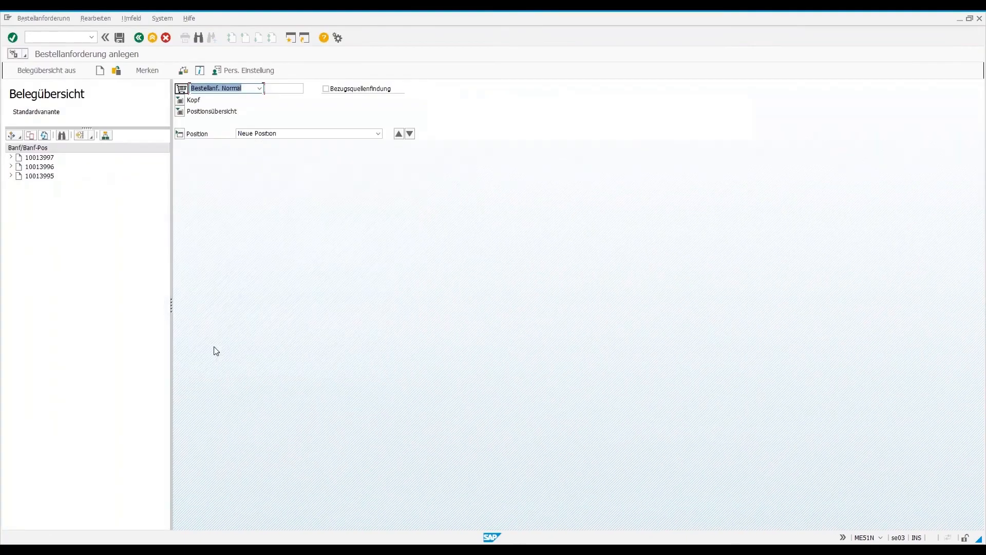
- Open purchase requisition 10013997 and step through its items to check quantities and delivery dates
left_click(48, 159)
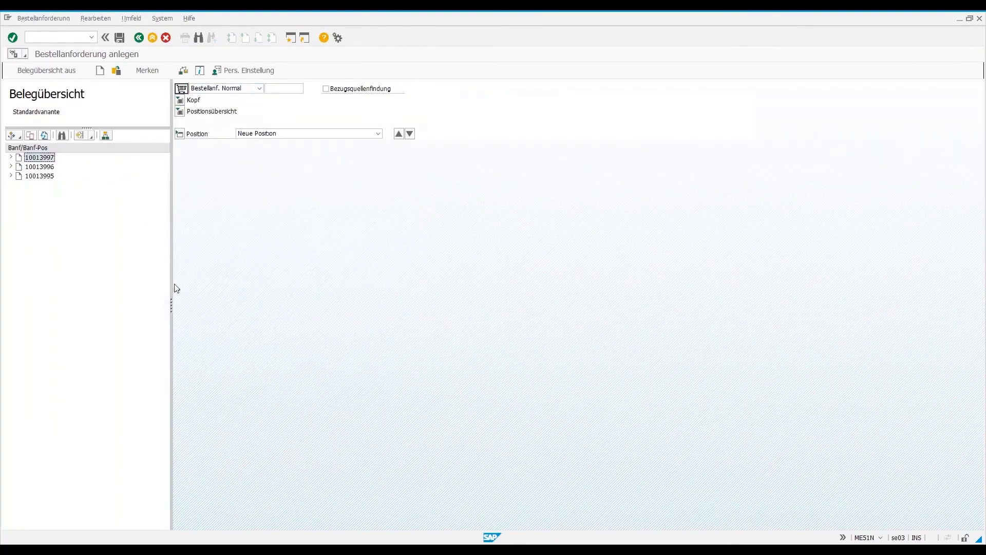
double_click(47, 159)
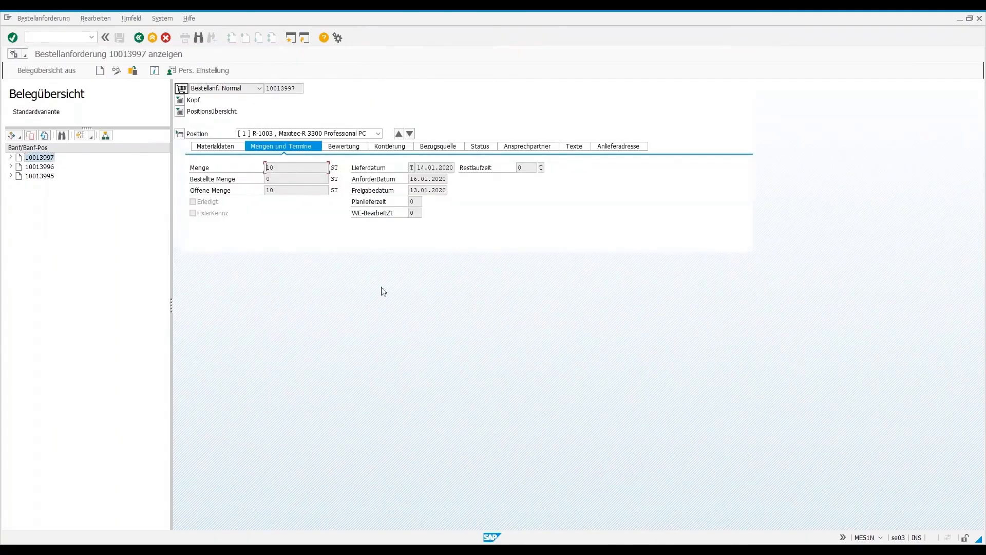
left_click(410, 135)
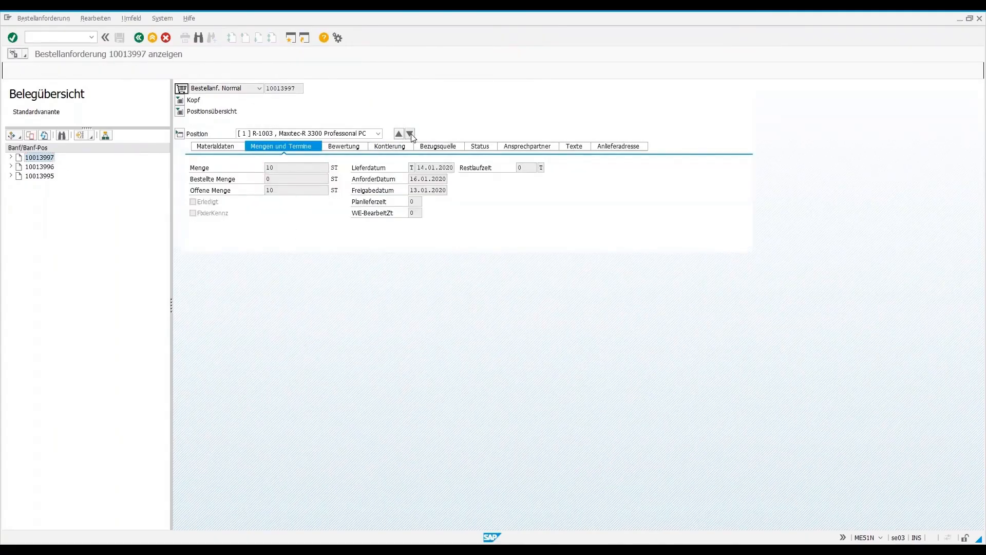
left_click(410, 134)
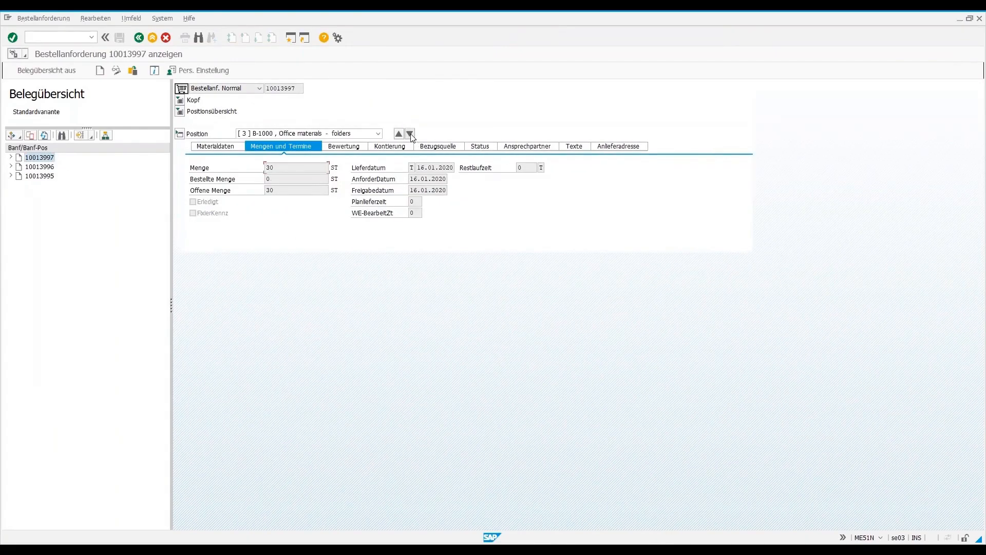
left_click(400, 134)
left_click(399, 134)
left_click(410, 135)
left_click(410, 134)
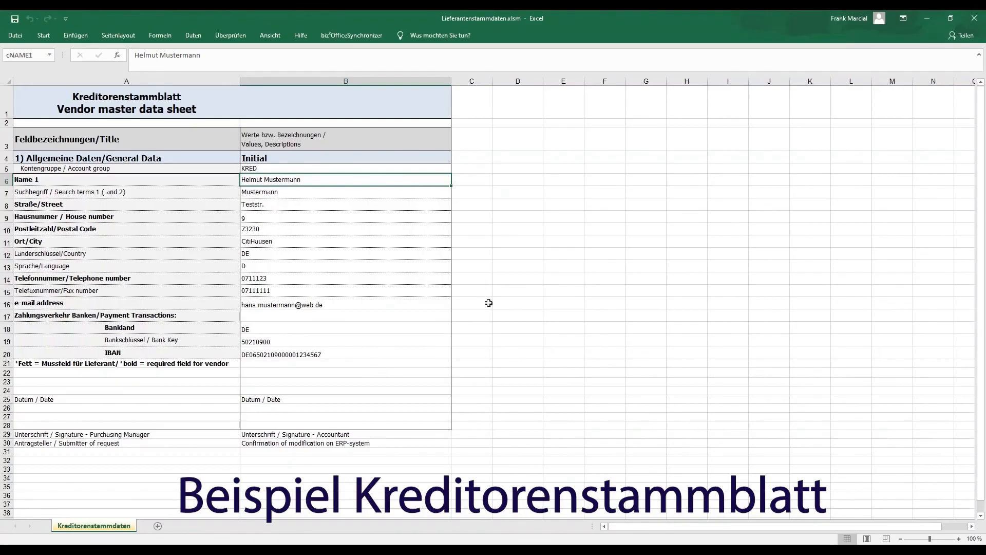
- Enter the new vendor's full name in Name 1 and the surname as the search term in the vendor master data sheet
type("Joh")
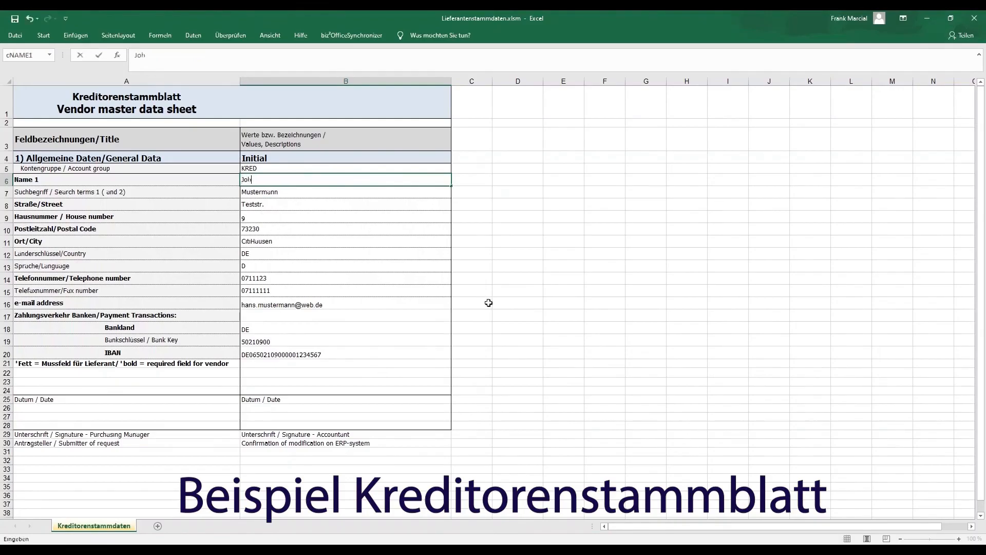
type("n Smith")
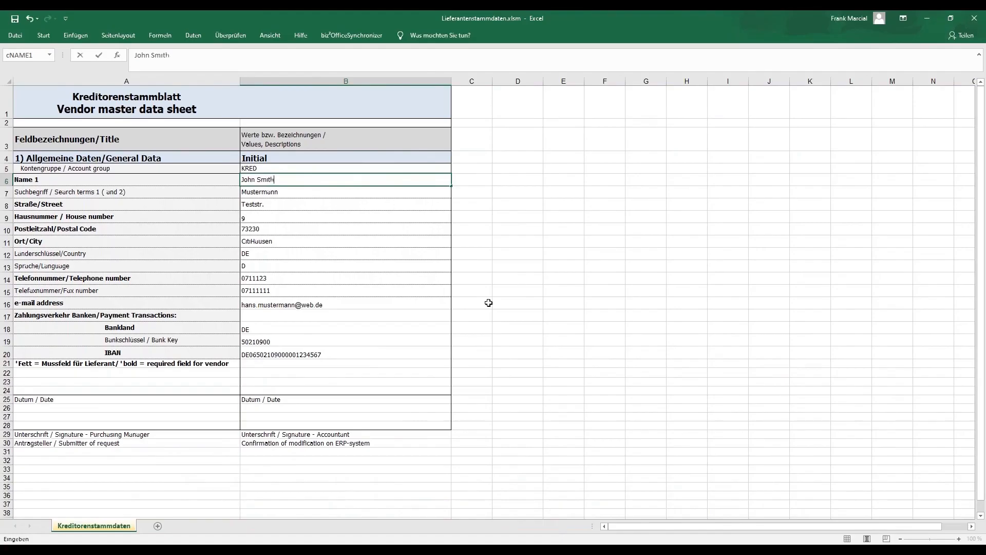
left_click(265, 191)
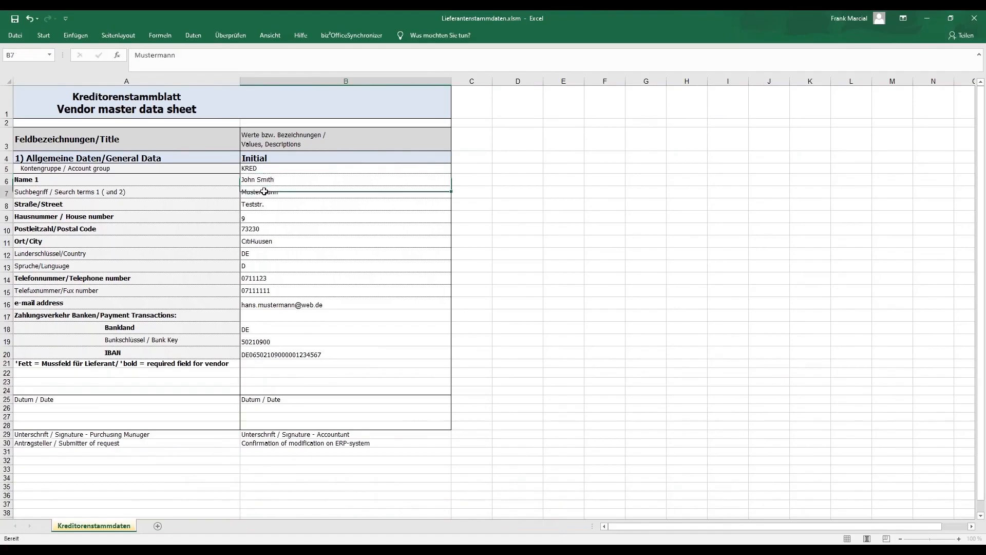
type("Smith")
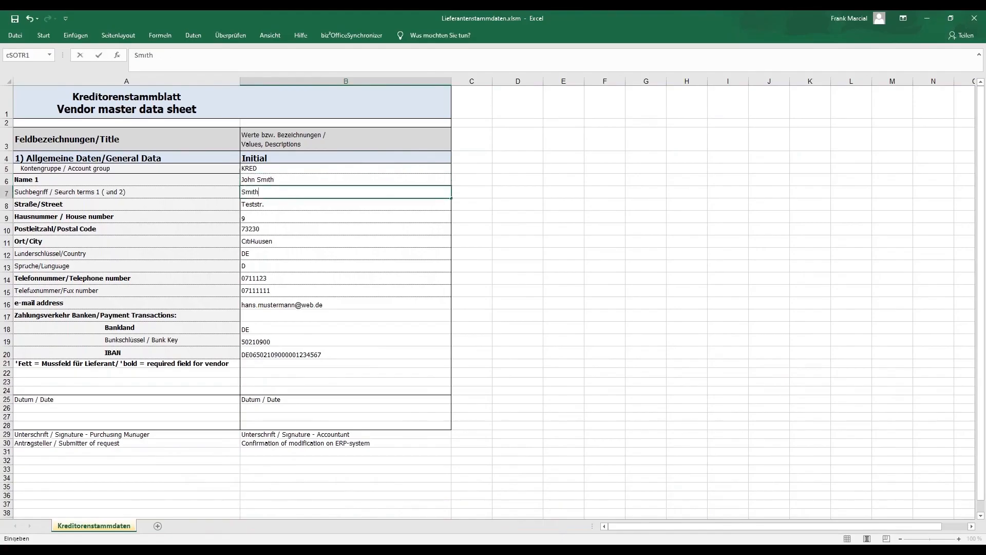
key("Return")
- Replace the vendor's street name and house number in the address rows of the data sheet
left_click(166, 55)
key("BackSpace")
key("BackSpace")
key("BackSpace")
type("weg")
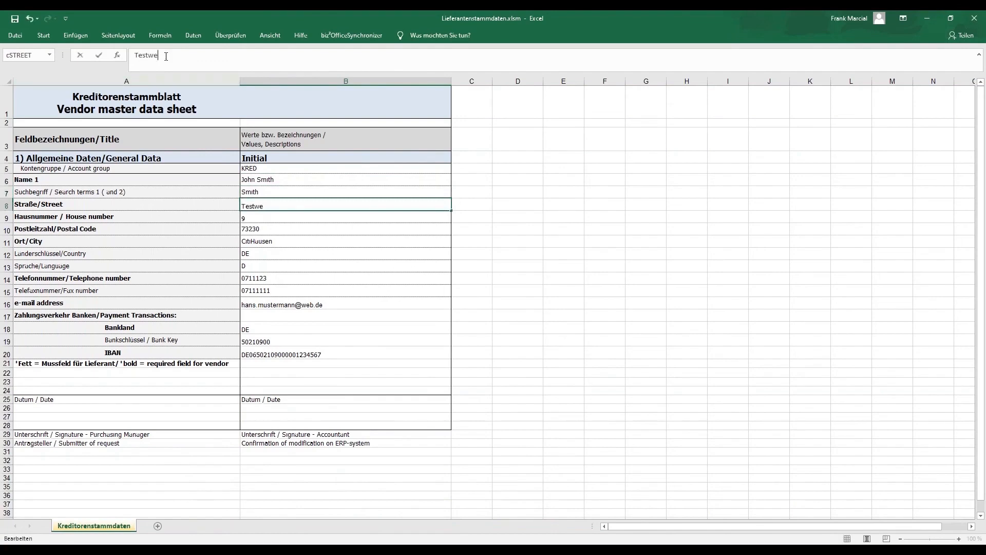
left_click(259, 216)
type("17")
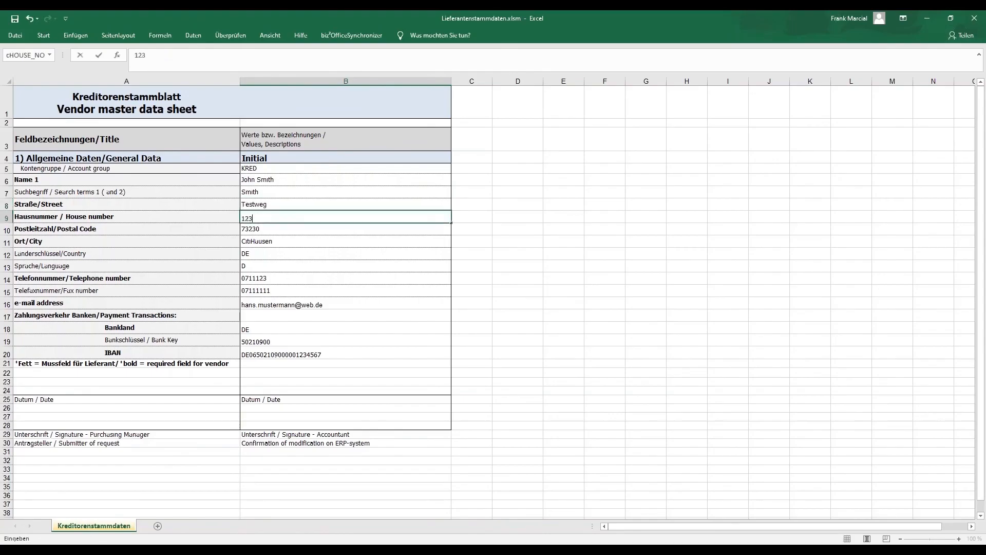
- Enter the vendor's new postal code and city in the data sheet
left_click(256, 230)
type("12345")
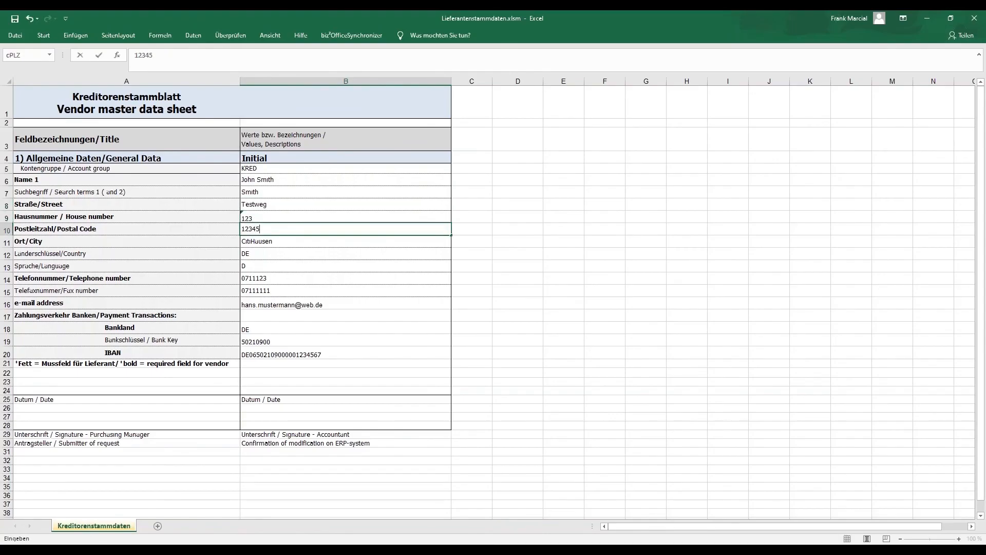
left_click(266, 244)
type("Teststadt")
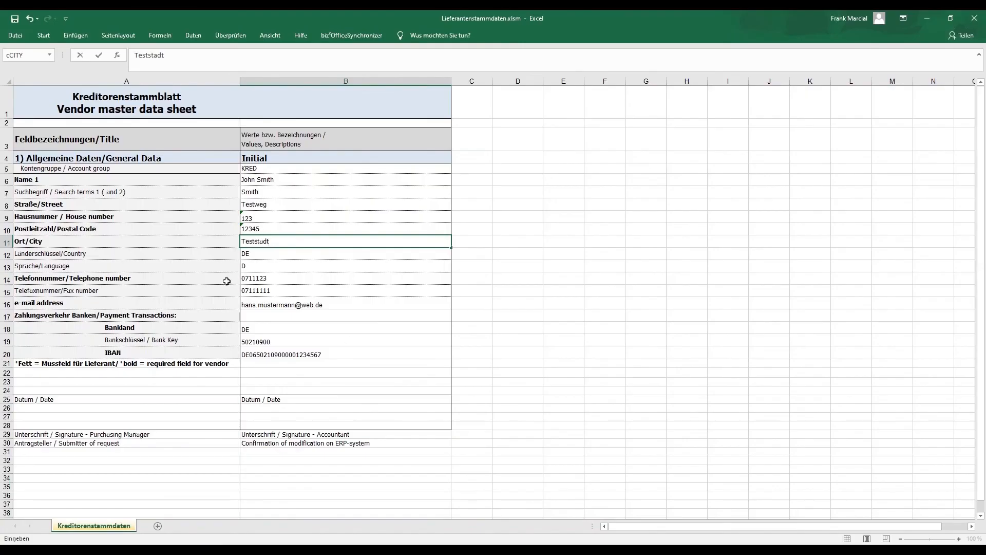
- Save the workbook as Lieferantenstammdaten.xlsm in the CUSTOMDATA_LIEF folder and close Excel
left_click(16, 35)
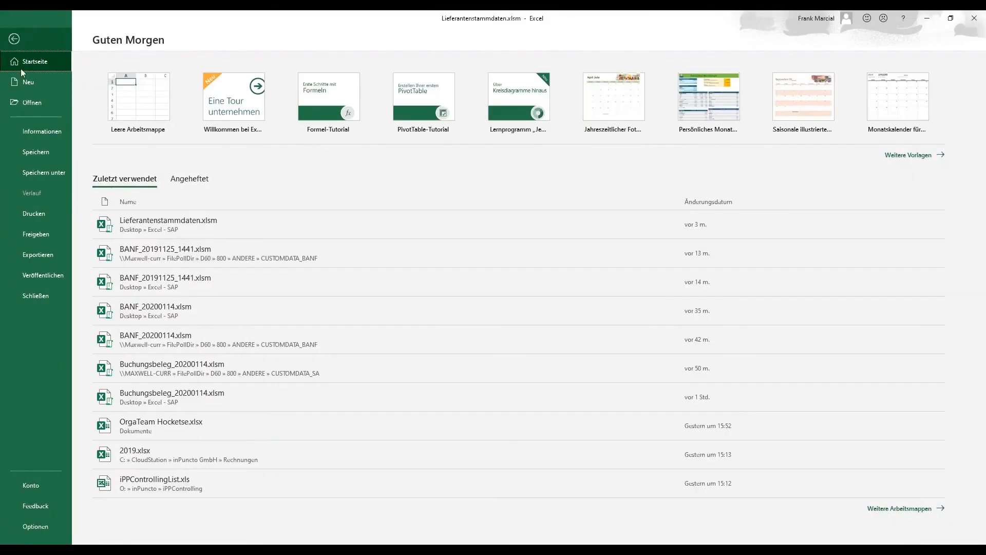
left_click(45, 174)
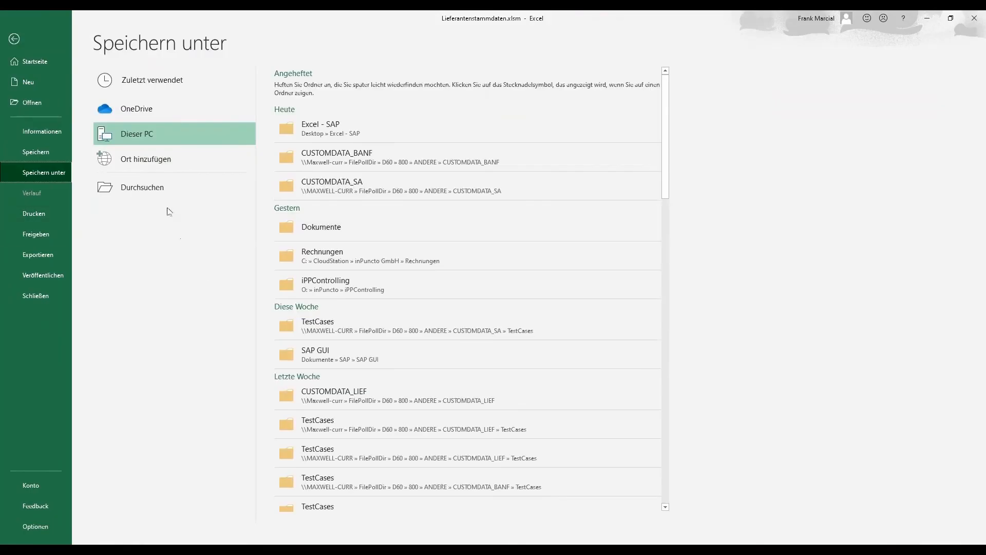
left_click(147, 188)
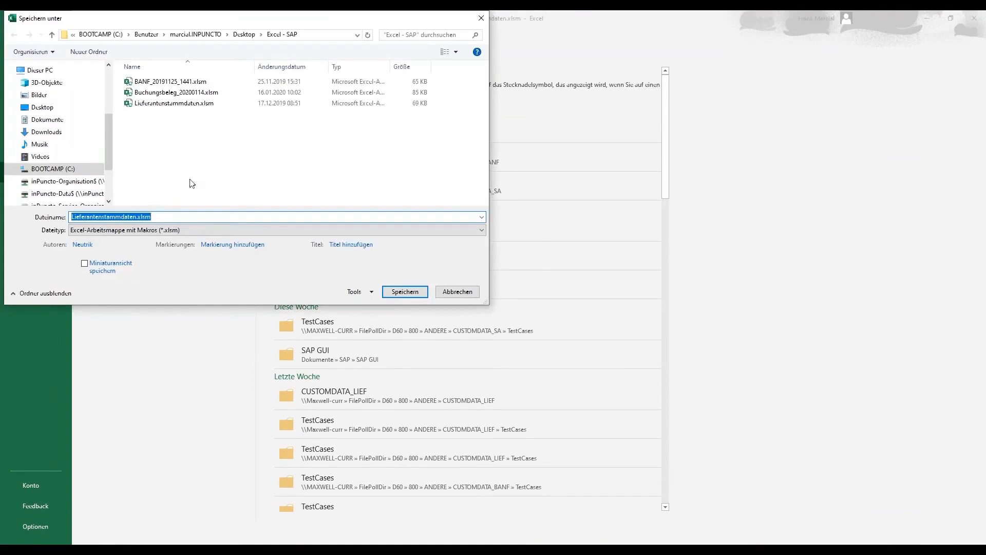
scroll(82, 134, "up", 3)
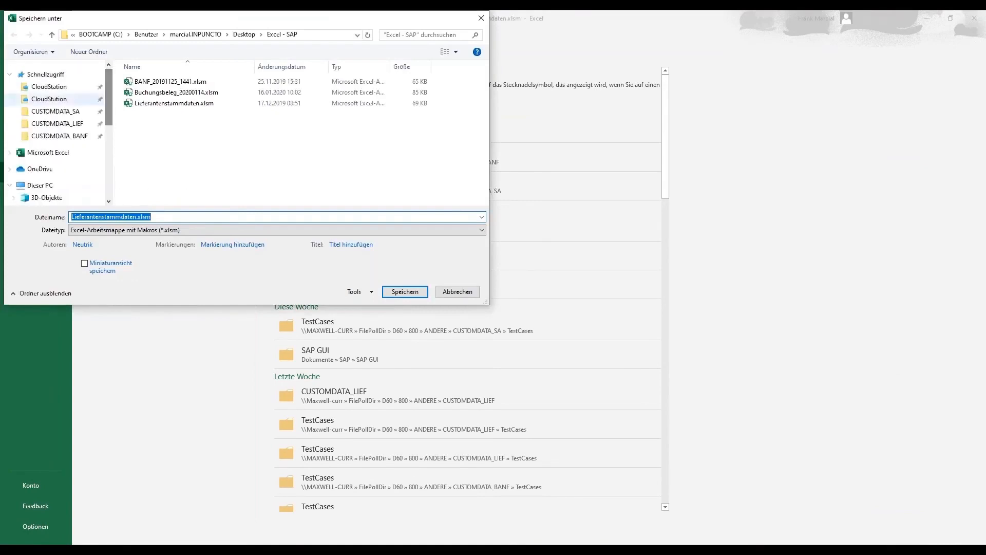
left_click(57, 123)
left_click(403, 292)
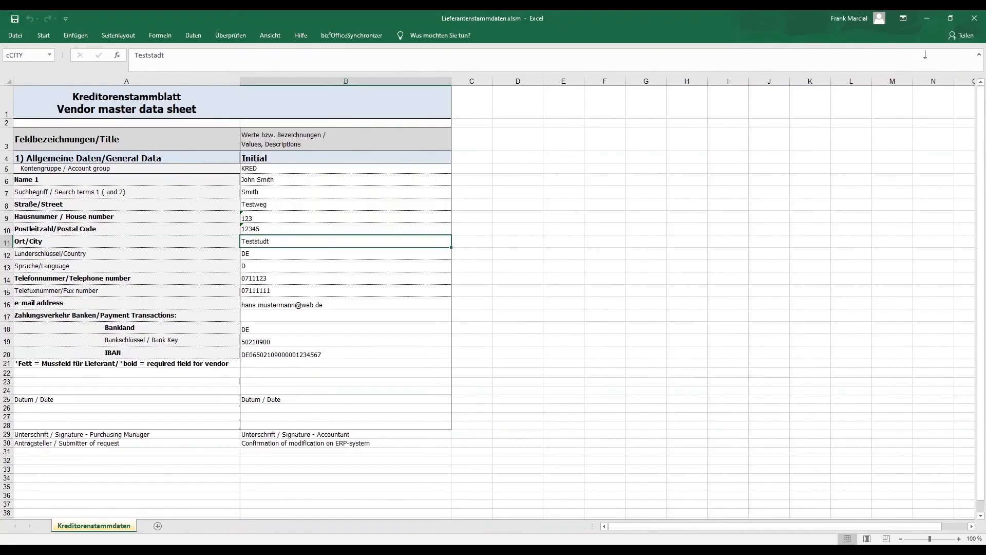
left_click(975, 18)
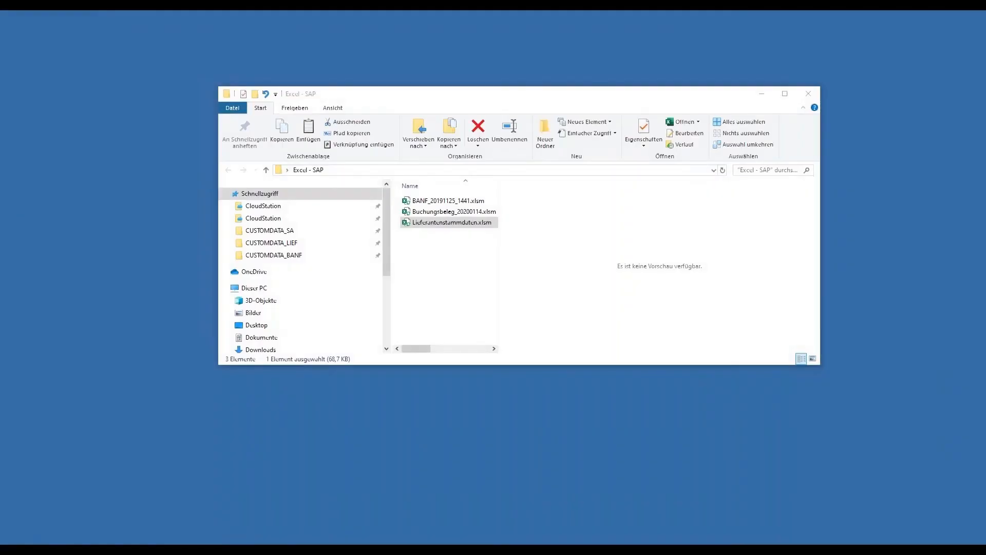
- Open the CUSTOMDATA_LIEF folder and refresh it to check whether the vendor file has been picked up
left_click(295, 246)
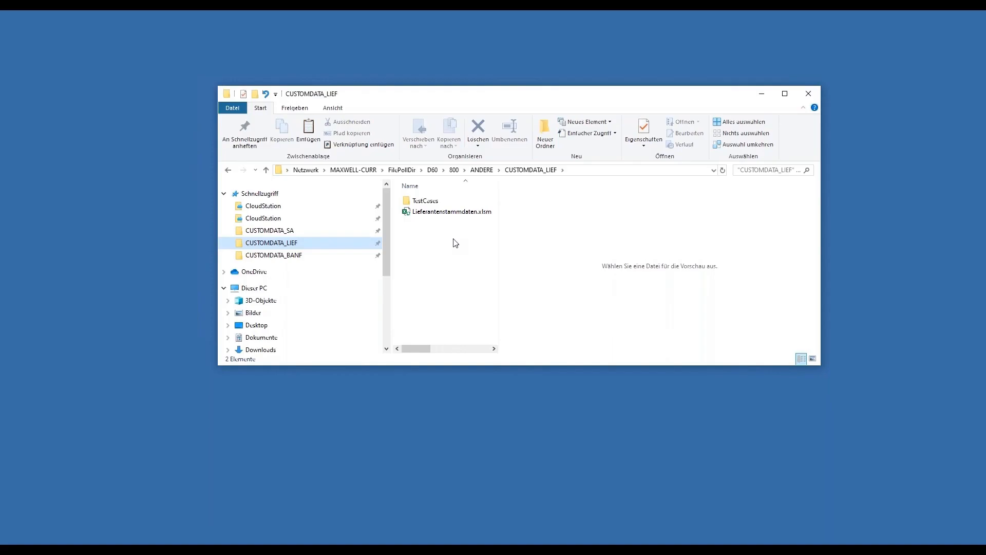
left_click(723, 170)
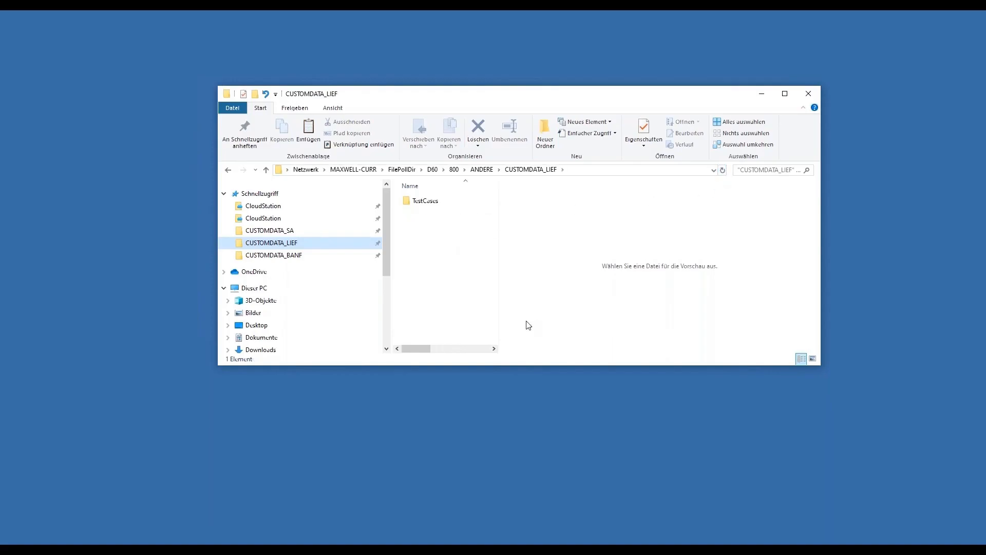
- Switch to SAP and start transaction XK03 from the command history
left_click(369, 546)
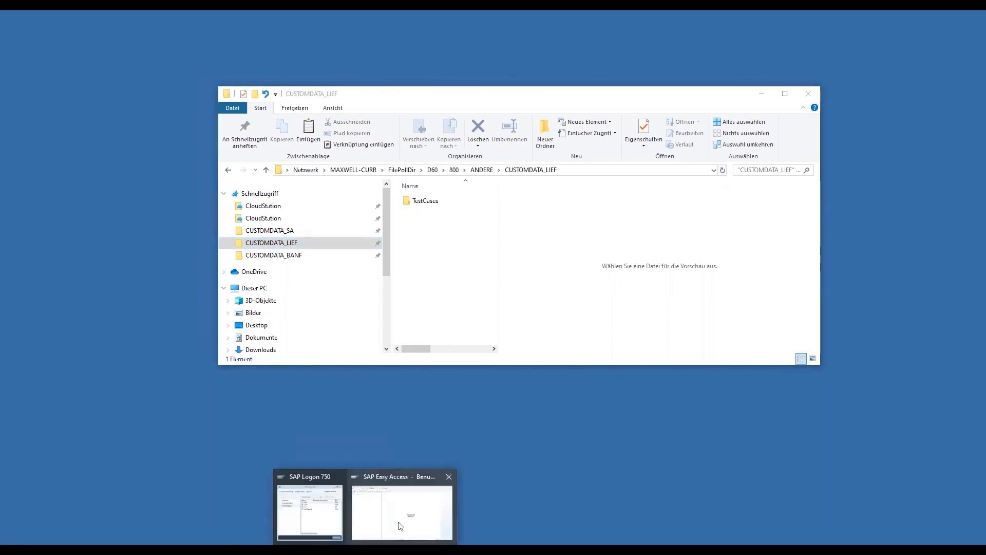
left_click(400, 526)
left_click(92, 38)
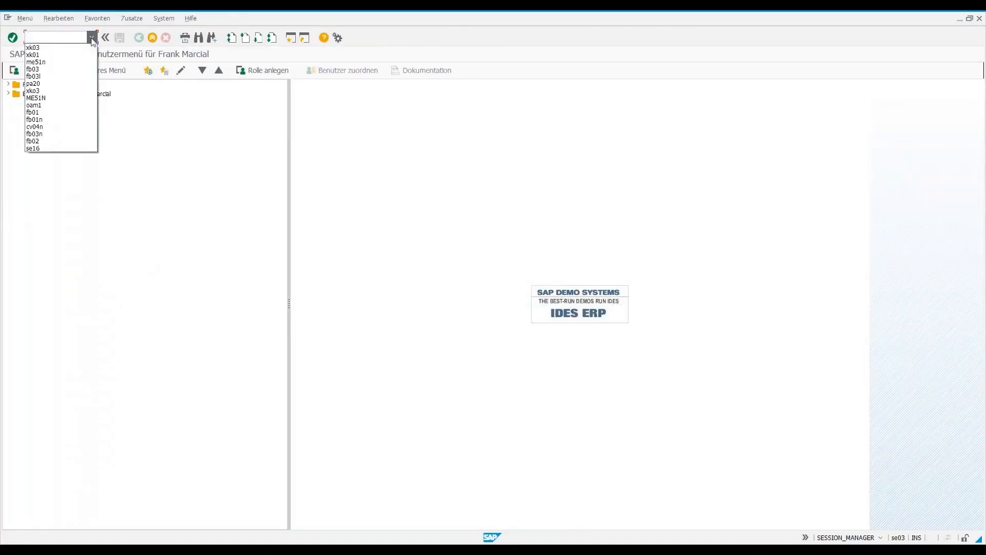
left_click(32, 47)
key("Return")
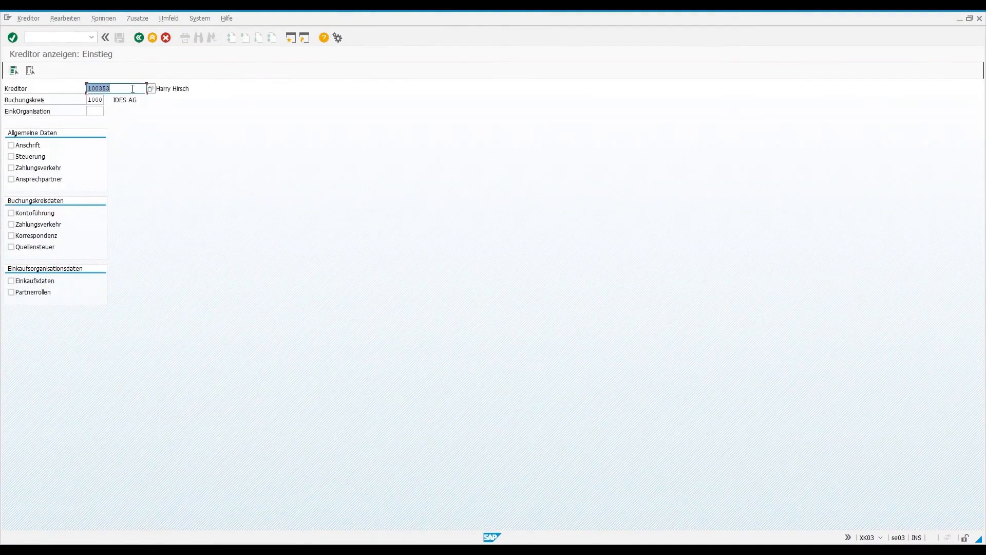
- Search the vendors by the new vendor's name and choose the match whose address agrees with the data sheet
key("BackSpace")
left_click(150, 89)
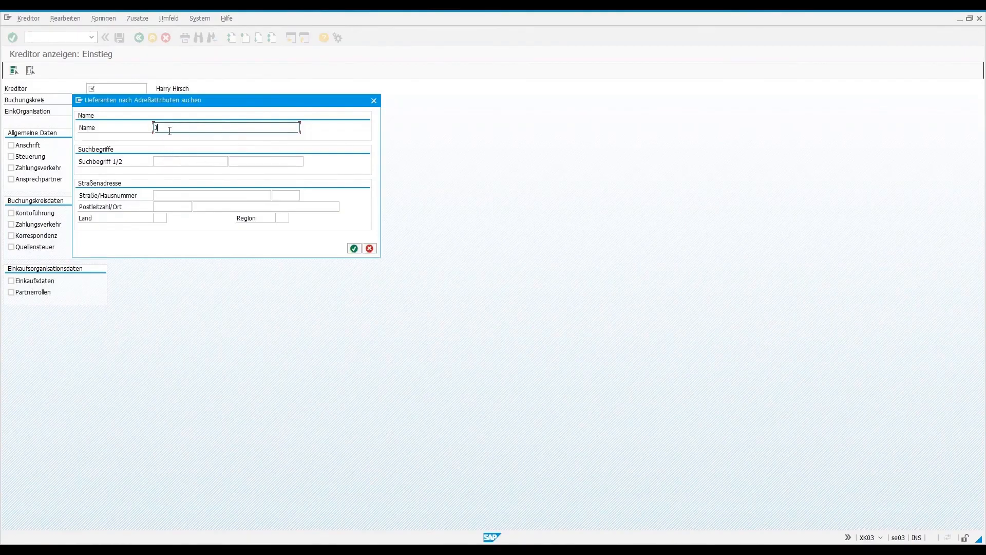
type("John Smith")
key("Return")
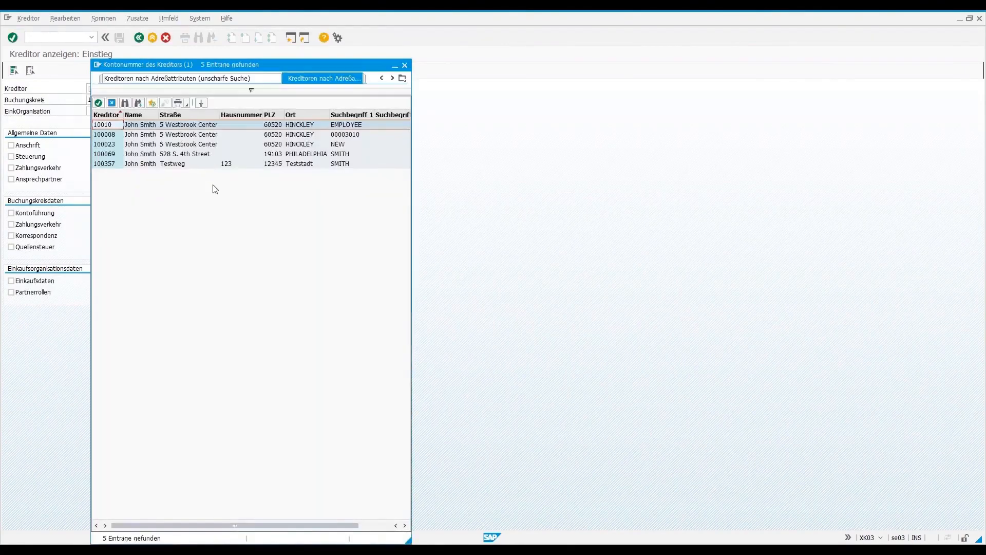
left_click(144, 165)
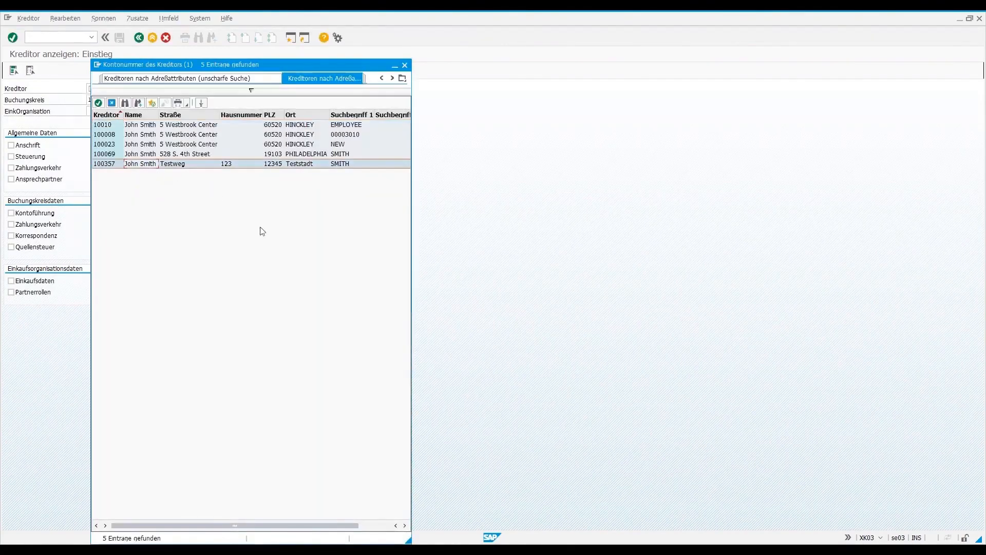
double_click(135, 165)
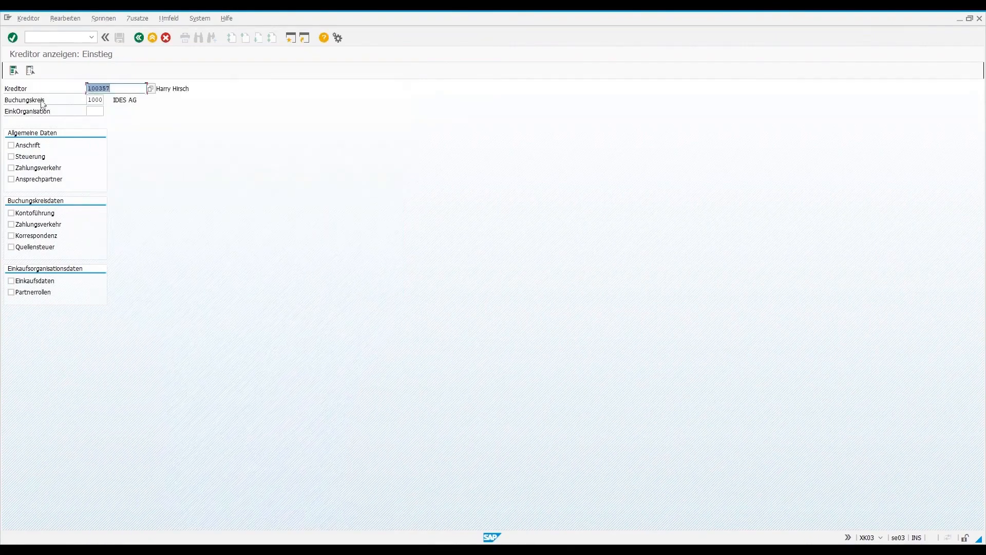
- Clear the company code and display the chosen vendor's address data (Anschrift)
key("Return")
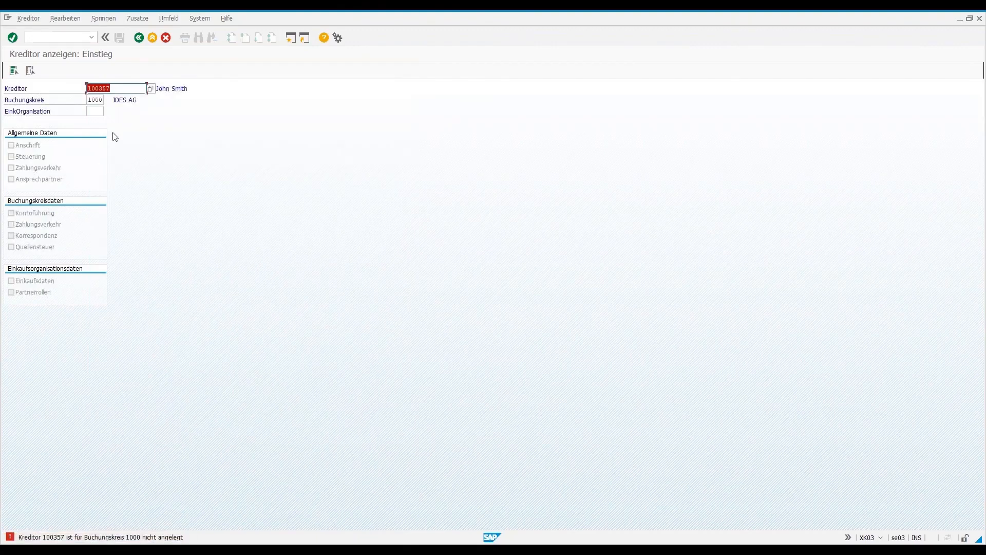
left_click_drag(90, 99, 134, 110)
key("BackSpace")
key("BackSpace")
key("Return")
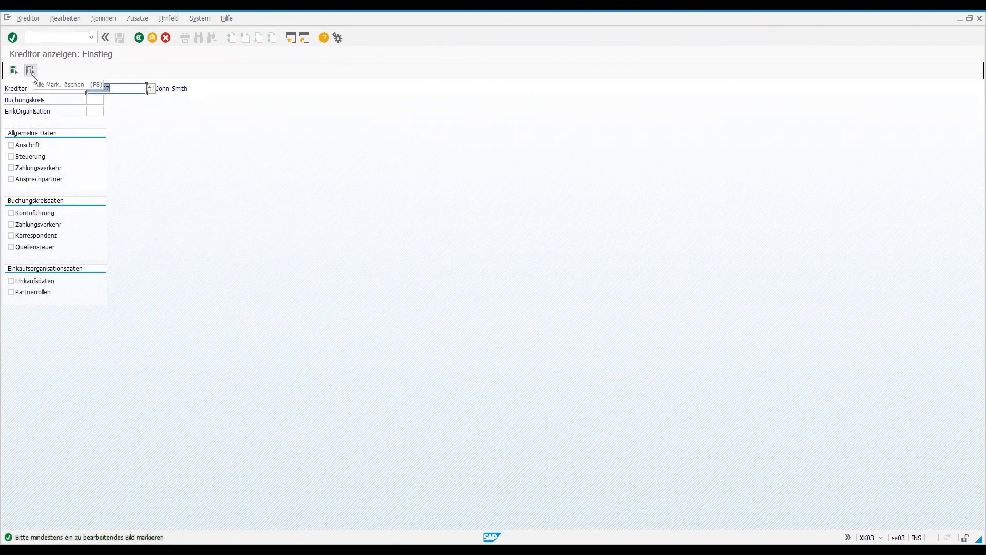
left_click(11, 145)
key("Return")
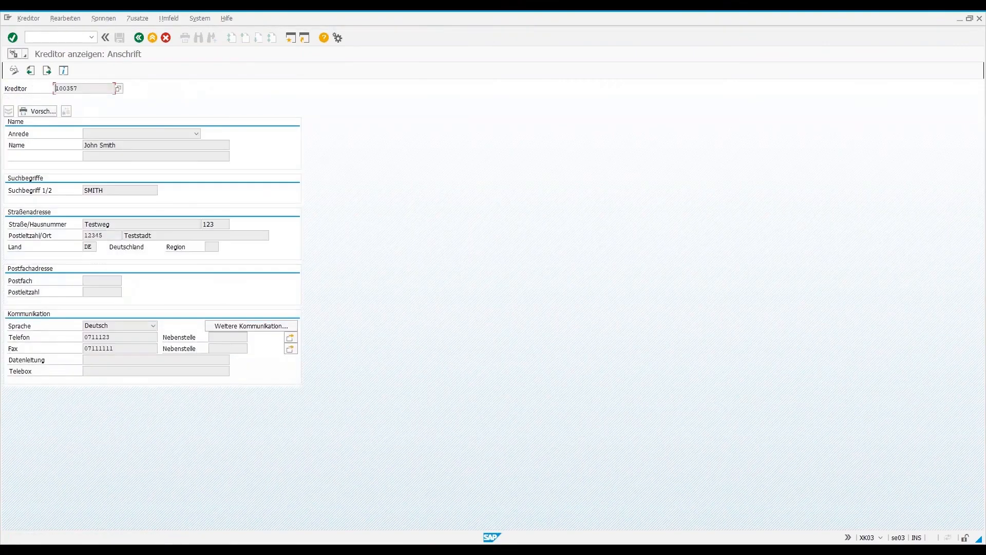